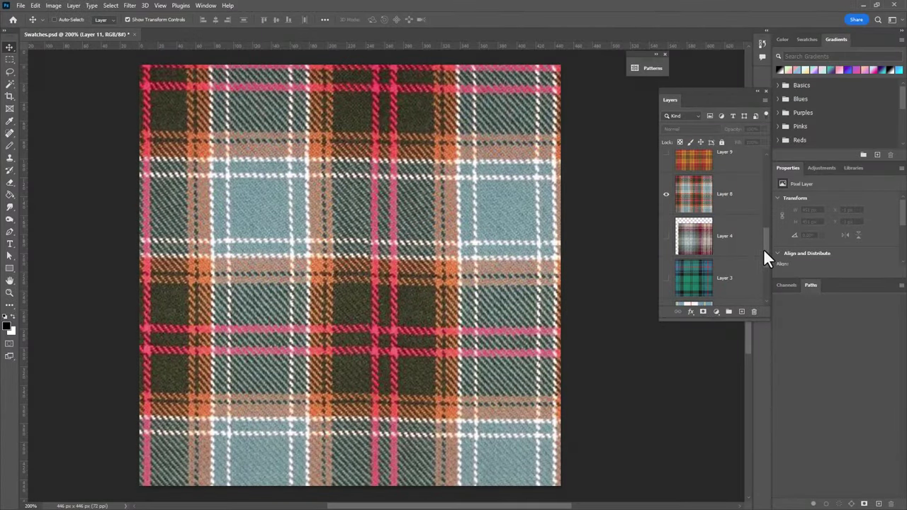
# Step: On Layer 8, show rulers and place two vertical guides marking one horizontal plaid repeat
pyautogui.click(735, 200)
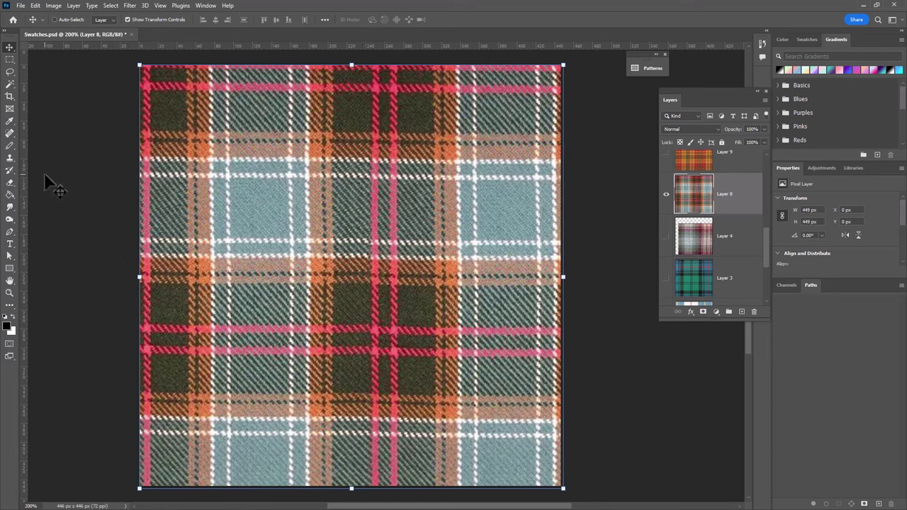
pyautogui.hotkey('ctrl', 'r')
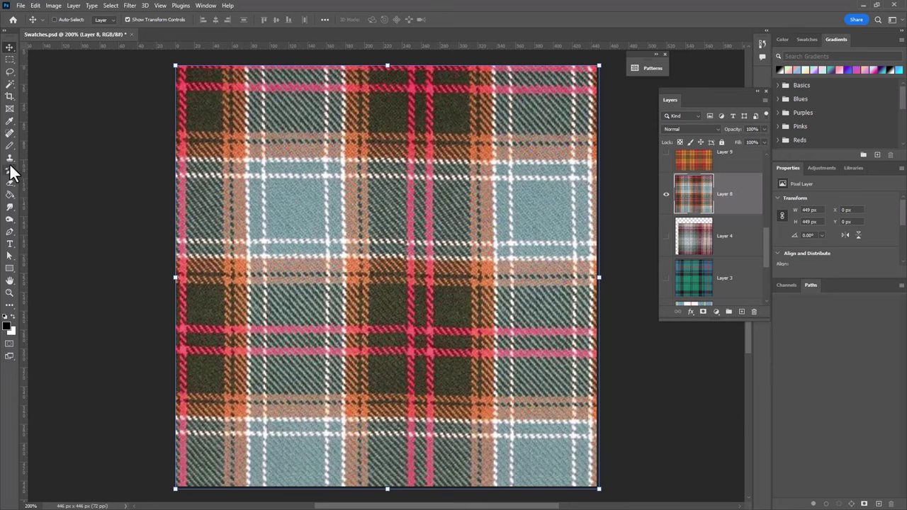
pyautogui.moveTo(24, 170); pyautogui.dragTo(224, 182)
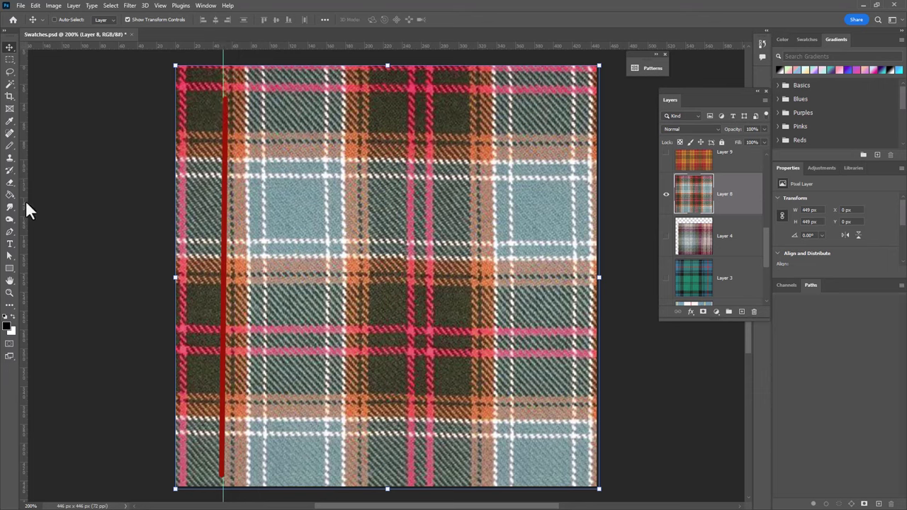
pyautogui.moveTo(25, 209)
pyautogui.mouseDown()
pyautogui.moveTo(138, 200)
pyautogui.moveTo(305, 218)
pyautogui.moveTo(211, 218)
pyautogui.moveTo(225, 208)
pyautogui.moveTo(429, 213)
pyautogui.moveTo(473, 223)
pyautogui.mouseUp()
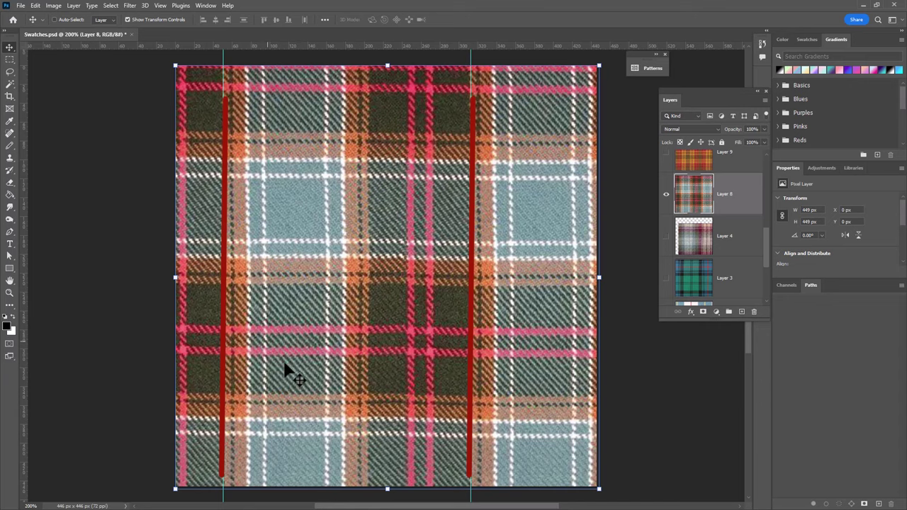
pyautogui.click(12, 97)
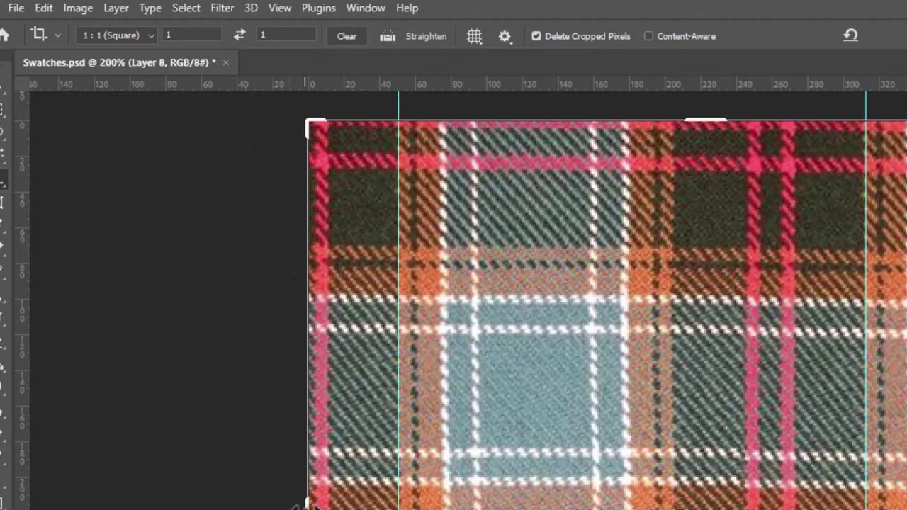
# Step: With snapping to guides on, crop the plaid to a 262 × 262 px square between the guides
pyautogui.click(281, 10)
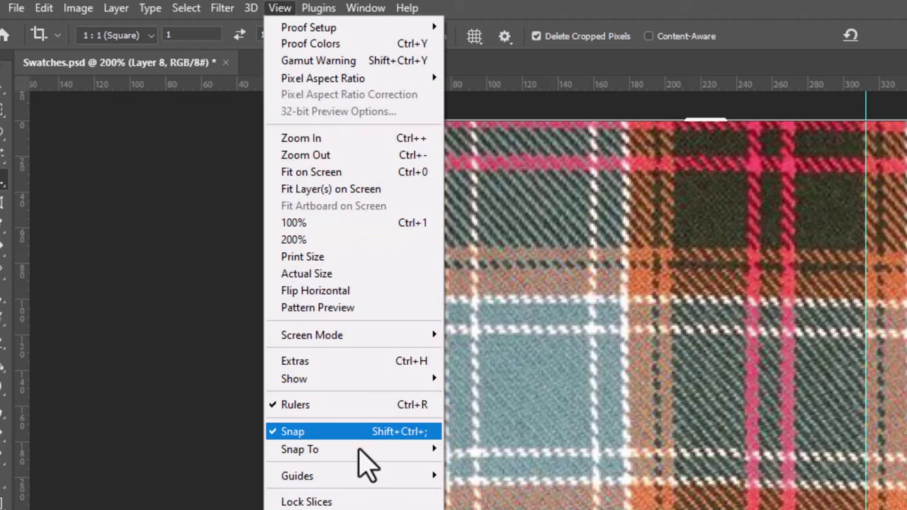
pyautogui.moveTo(360, 446)
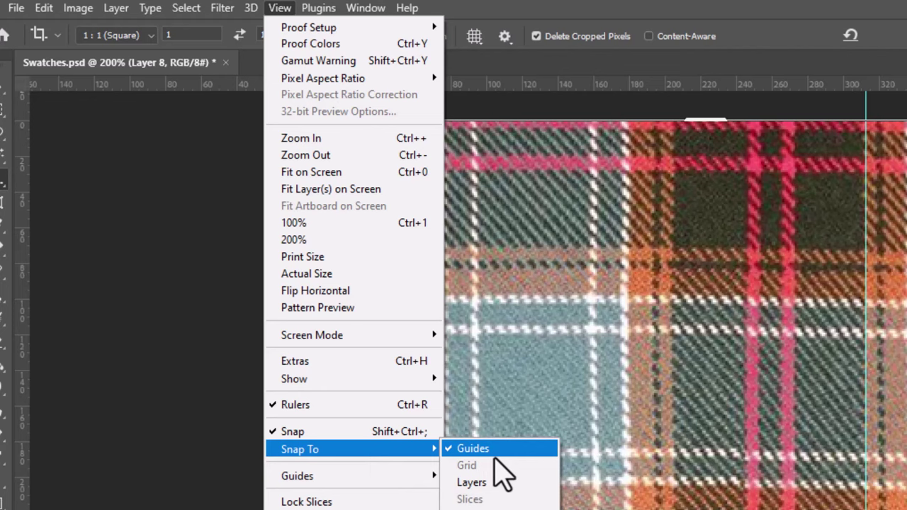
pyautogui.press('Escape')
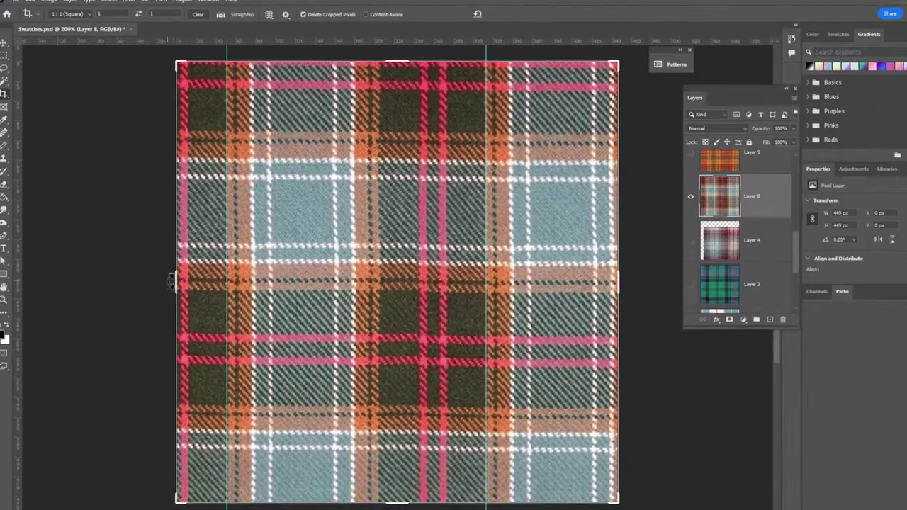
pyautogui.moveTo(175, 280); pyautogui.dragTo(199, 279)
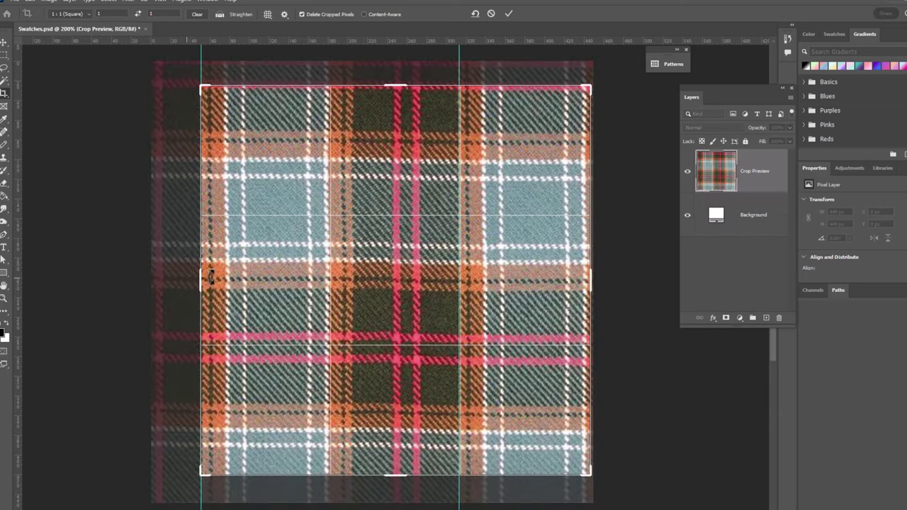
pyautogui.moveTo(591, 280); pyautogui.dragTo(525, 279)
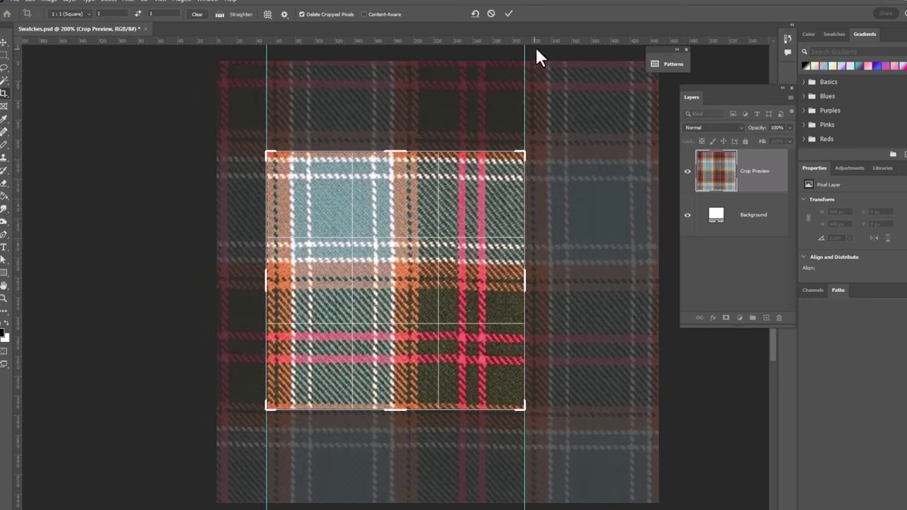
pyautogui.click(508, 14)
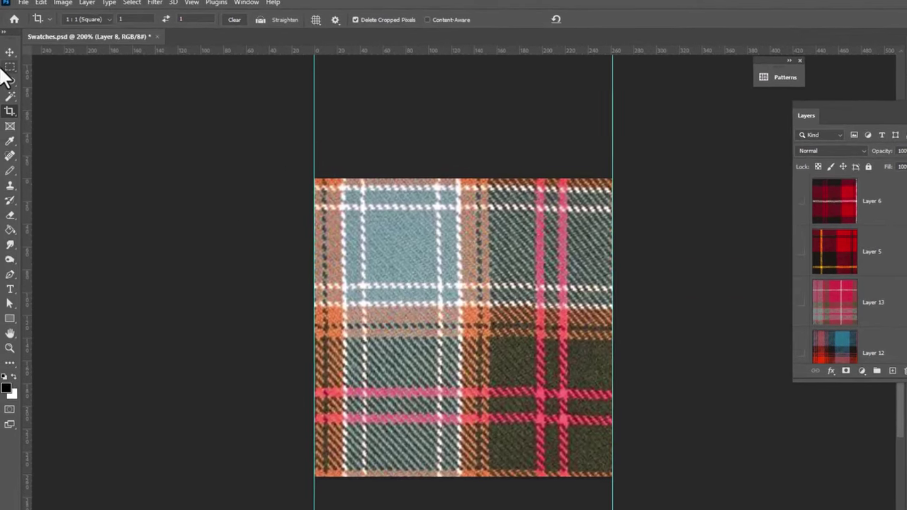
# Step: Select the whole cropped plaid tile with the Rectangular Marquee and copy it
pyautogui.click(9, 68)
pyautogui.moveTo(219, 154); pyautogui.dragTo(648, 503)
pyautogui.scroll(-3, 901, 209)
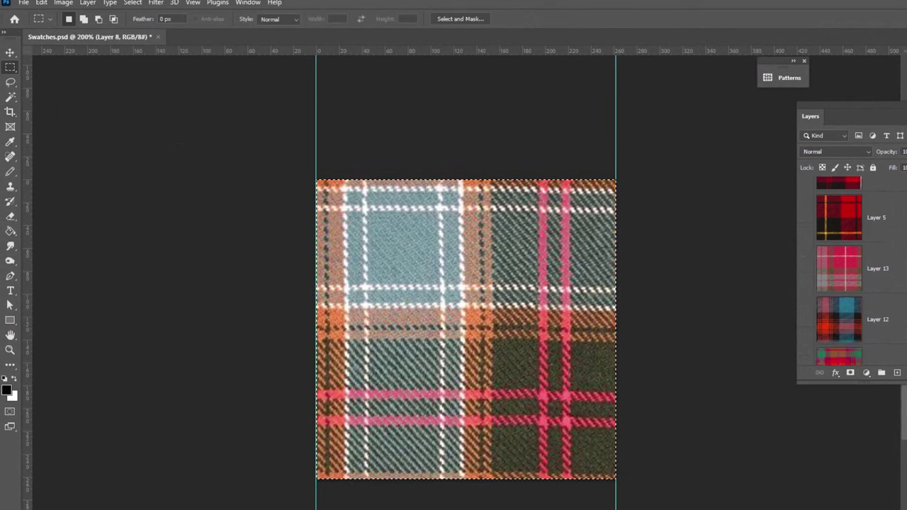
pyautogui.scroll(-3, 896, 273)
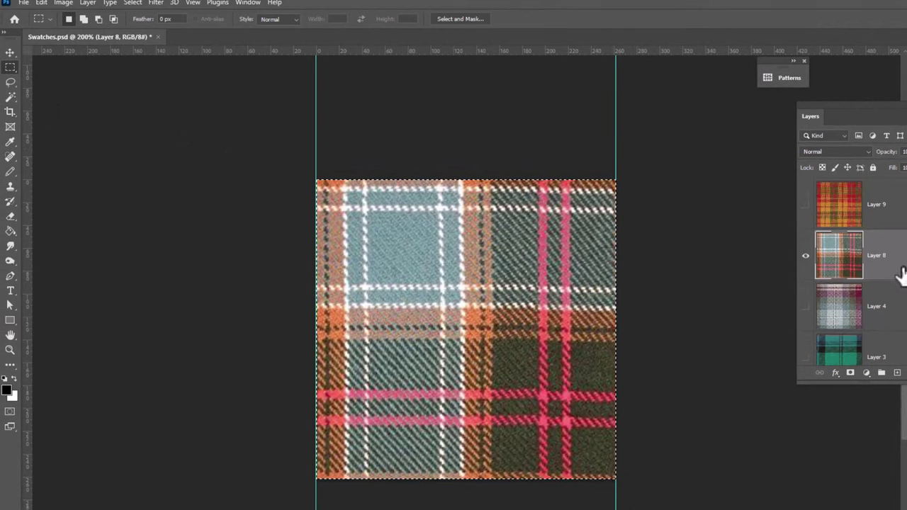
pyautogui.hotkey('ctrl', 'c')
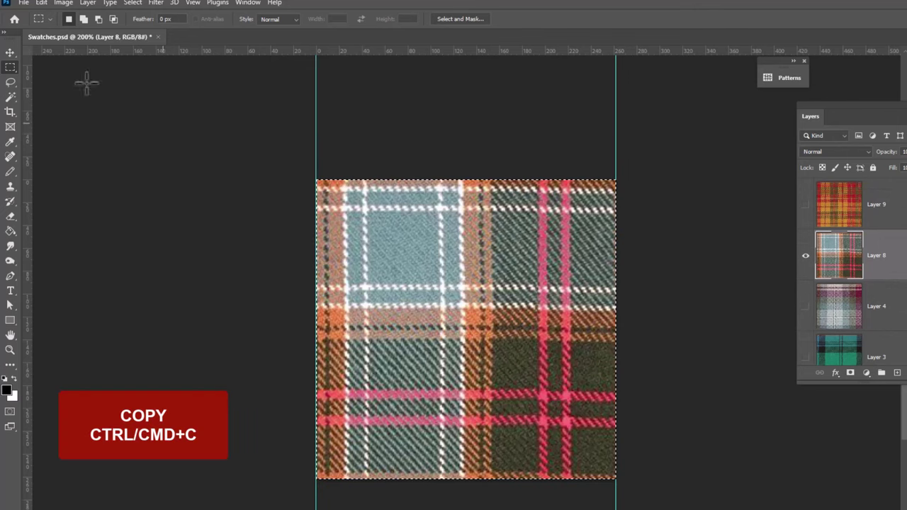
# Step: Create a new 262 × 262 px Clipboard-preset document and paste the tile as Layer 1
pyautogui.click(24, 3)
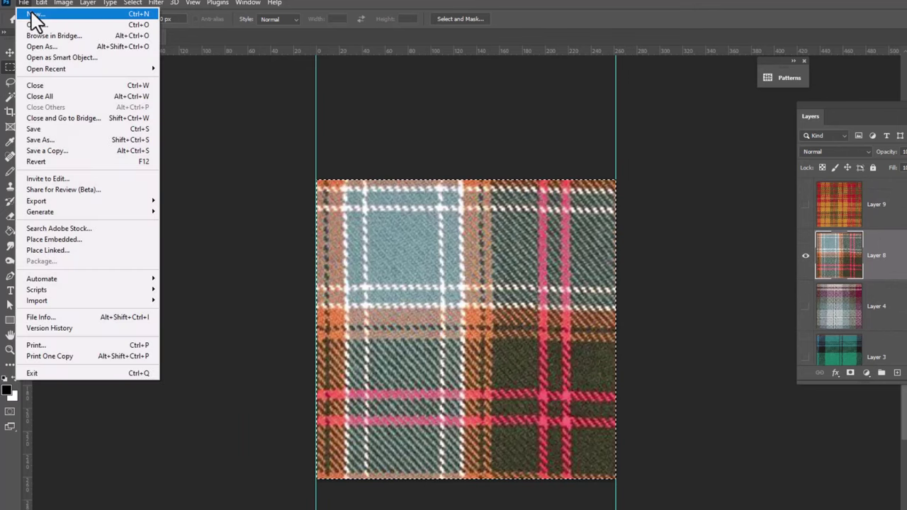
pyautogui.click(31, 14)
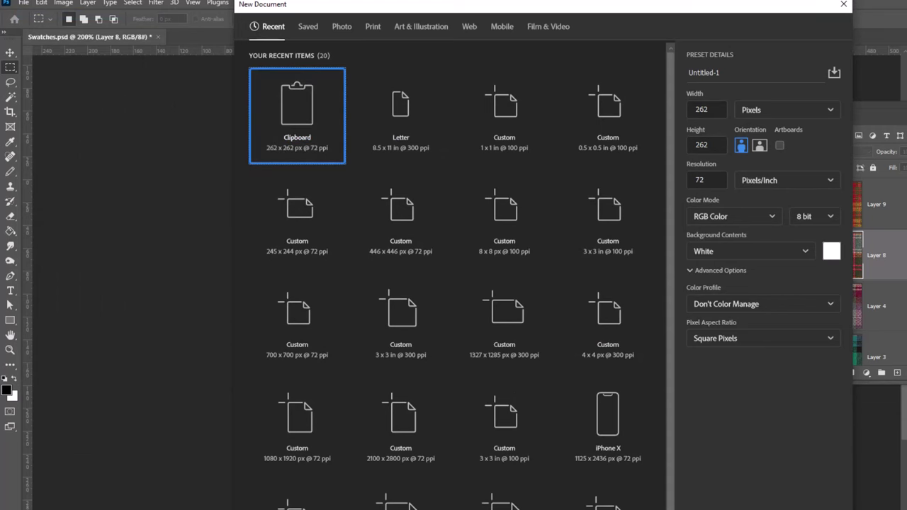
pyautogui.press('Return')
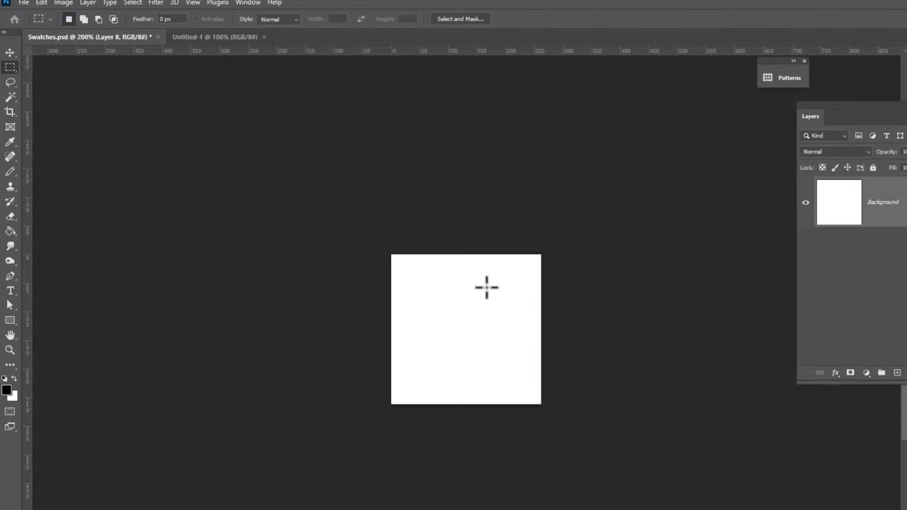
pyautogui.hotkey('ctrl', 'v')
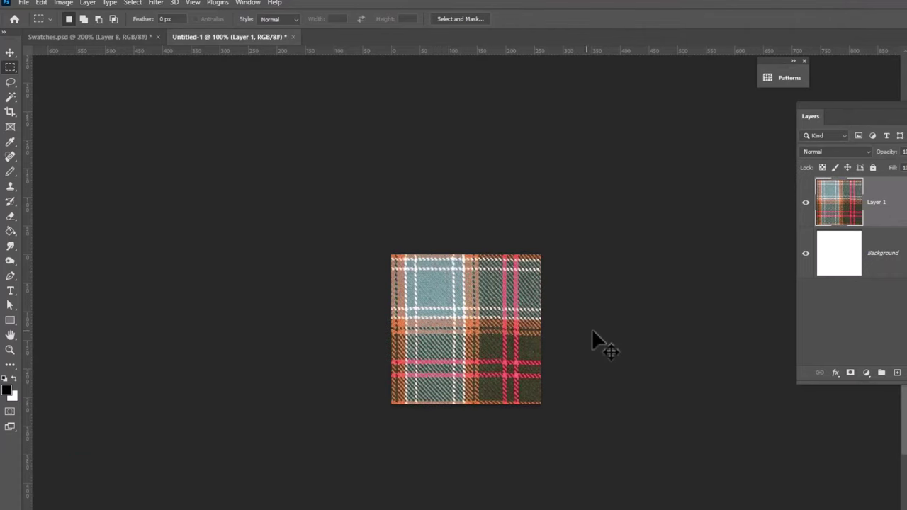
# Step: Zoom in on Untitled-1, add an empty Layer 2 above the tile, and clear the stray selection
pyautogui.hotkey('ctrl', '+')
pyautogui.hotkey('ctrl', '+')
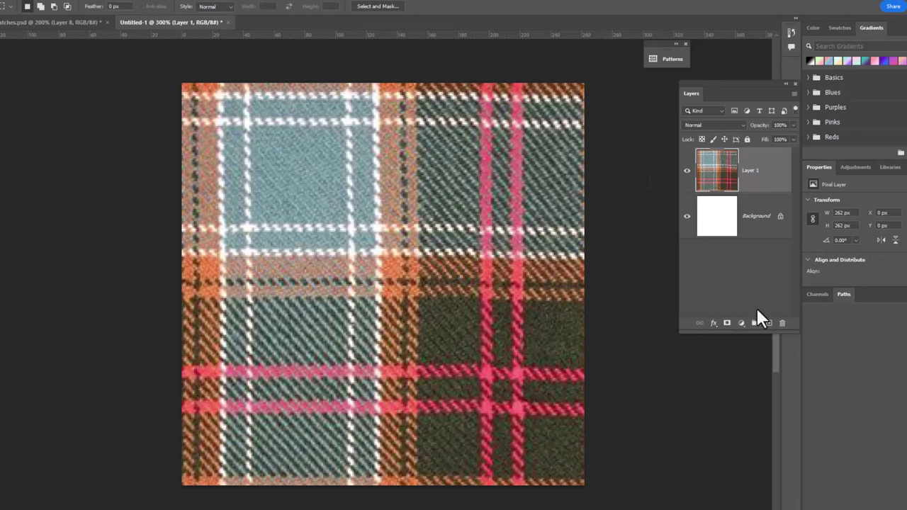
pyautogui.click(769, 324)
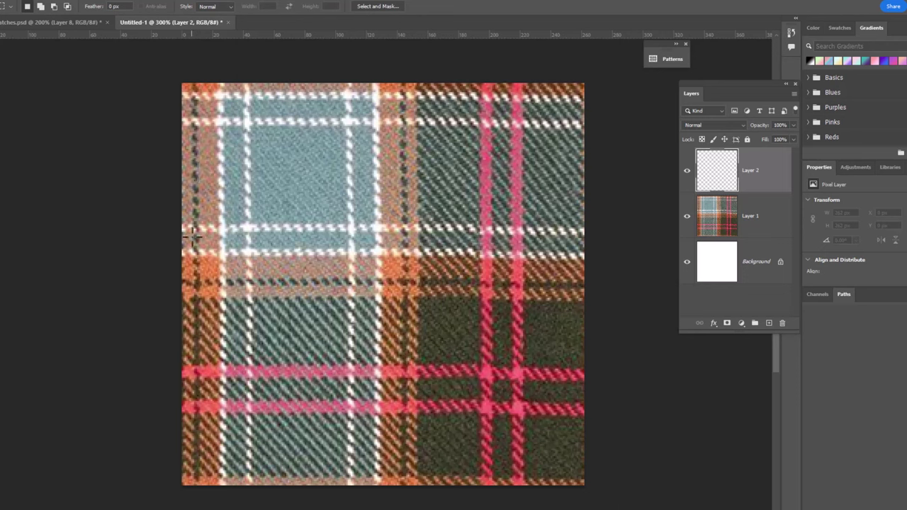
pyautogui.moveTo(182, 82); pyautogui.dragTo(211, 485)
pyautogui.click(231, 193)
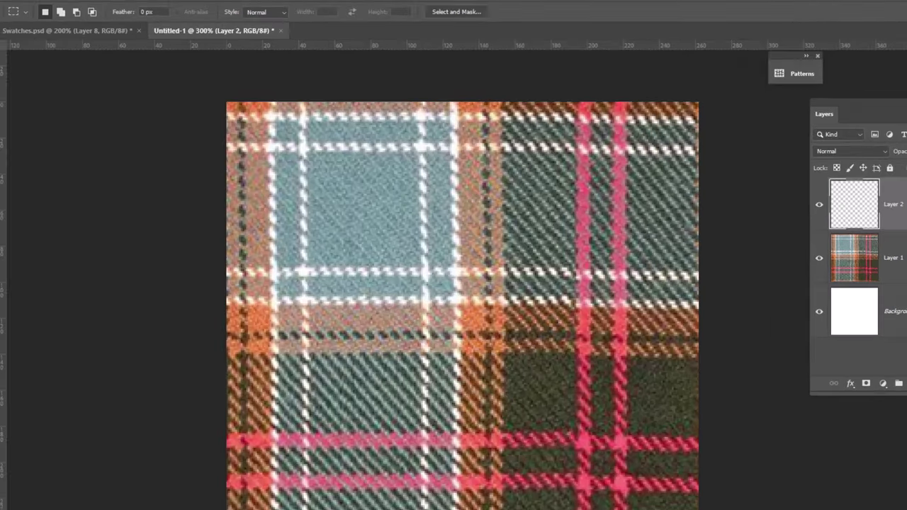
# Step: Set the Eyedropper sample size to 5 by 5 Average after briefly trying Point Sample
pyautogui.click(16, 233)
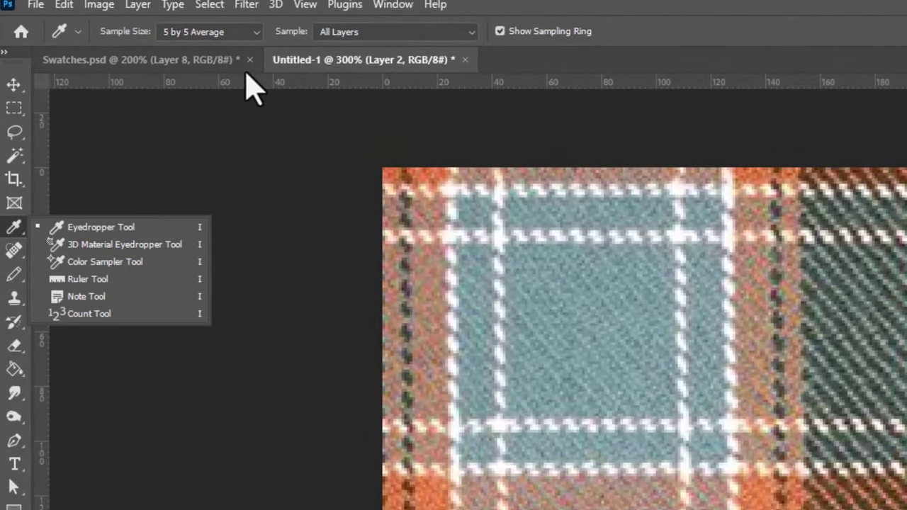
pyautogui.click(256, 35)
pyautogui.click(256, 34)
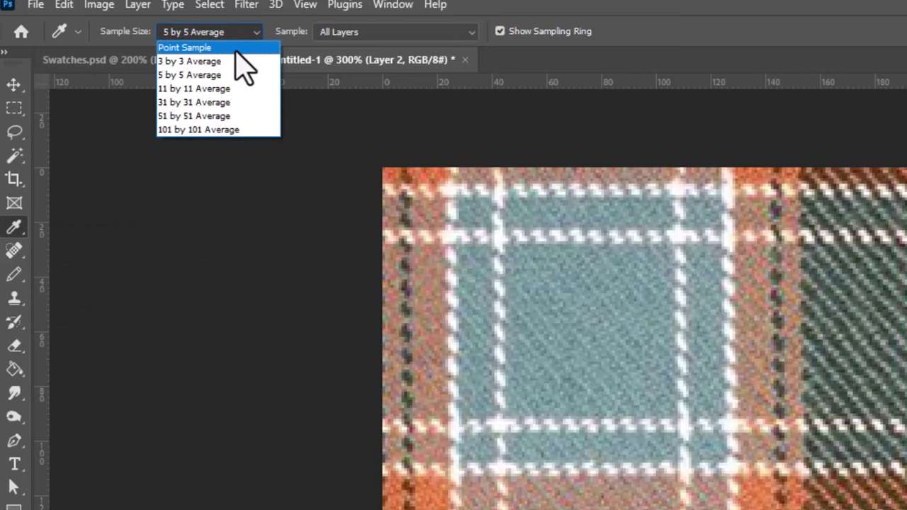
pyautogui.click(236, 48)
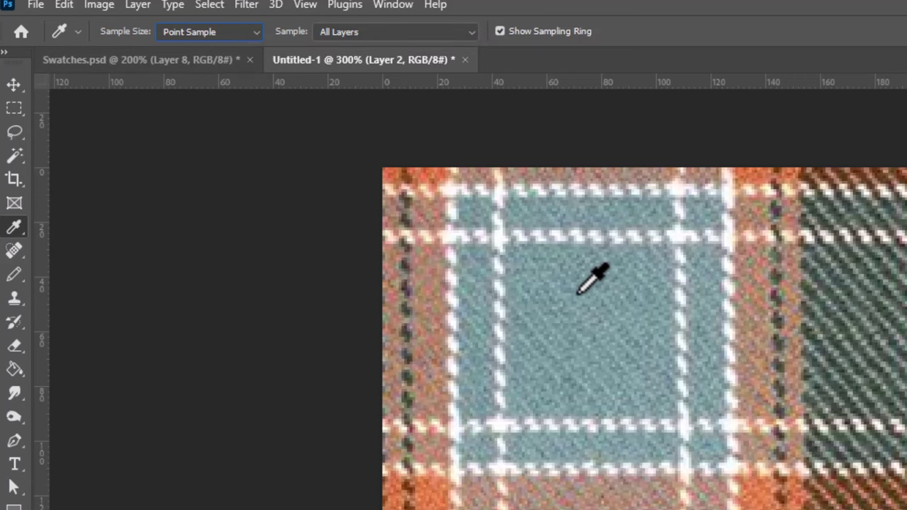
pyautogui.click(254, 32)
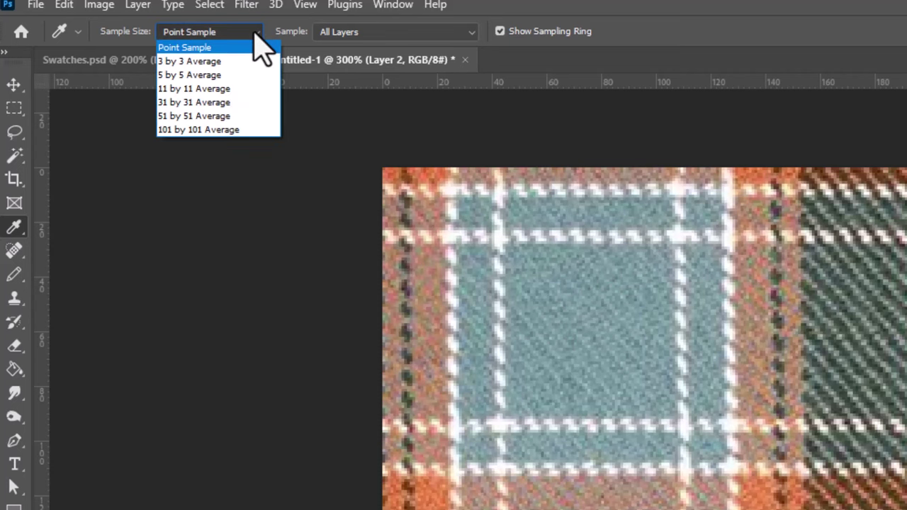
pyautogui.click(236, 76)
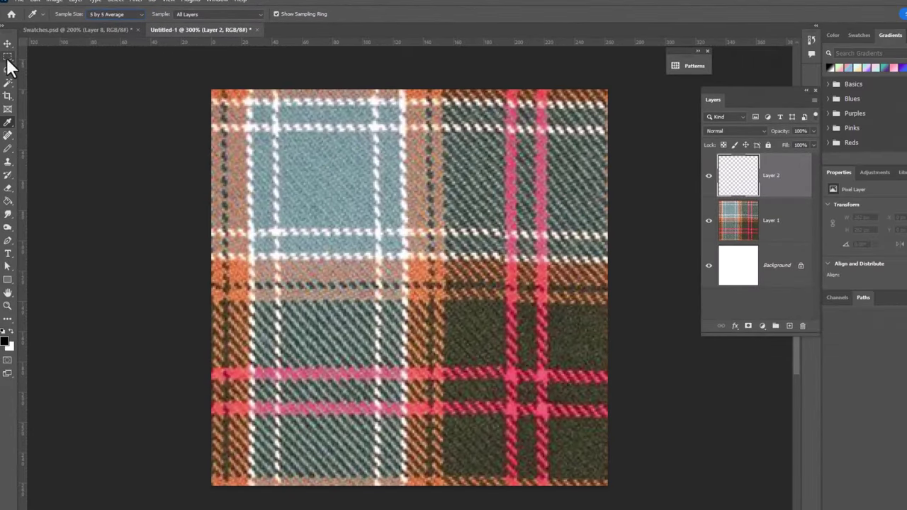
# Step: Fill a narrow column on Layer 2 with the sampled pink and duplicate it 20 px right
pyautogui.click(8, 56)
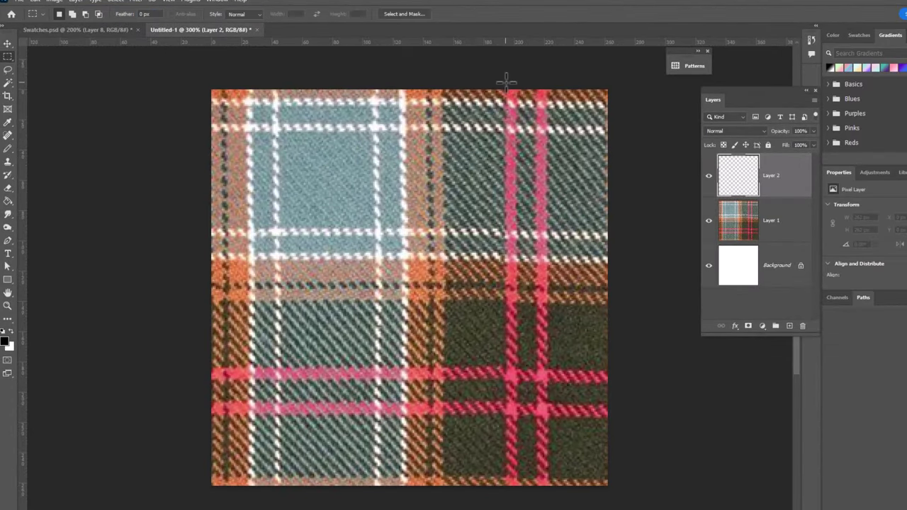
pyautogui.moveTo(506, 85); pyautogui.dragTo(518, 498)
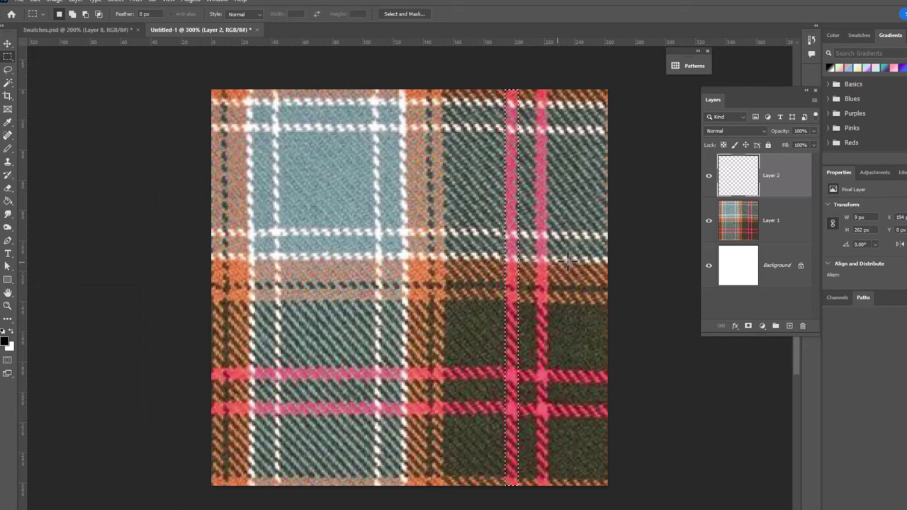
pyautogui.press('i')
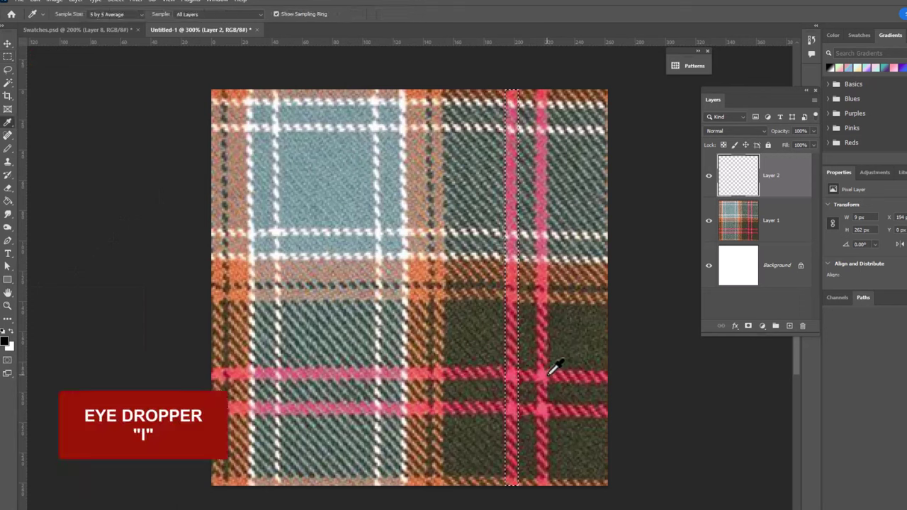
pyautogui.click(544, 376)
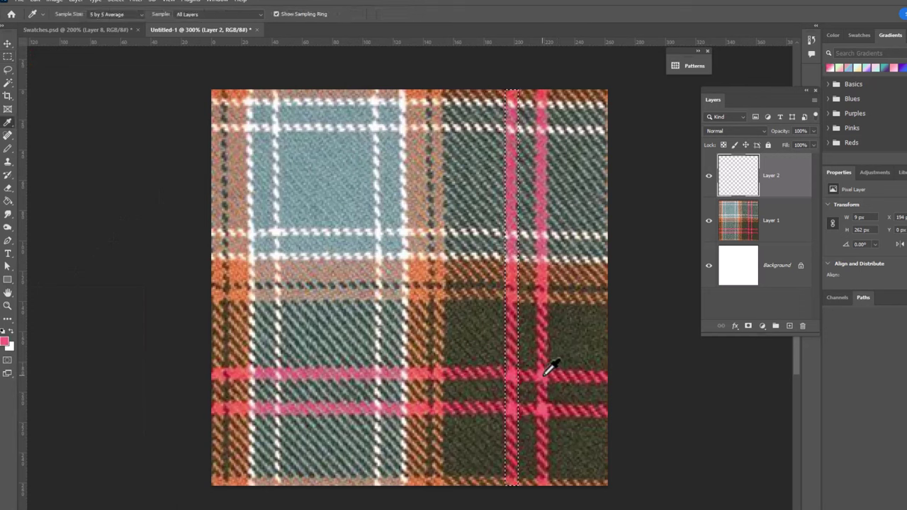
pyautogui.hotkey('alt', 'BackSpace')
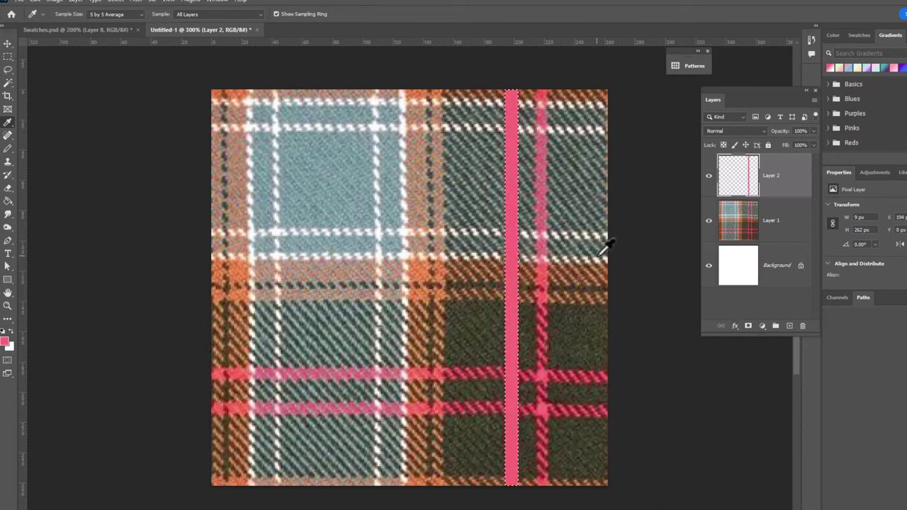
pyautogui.press('v')
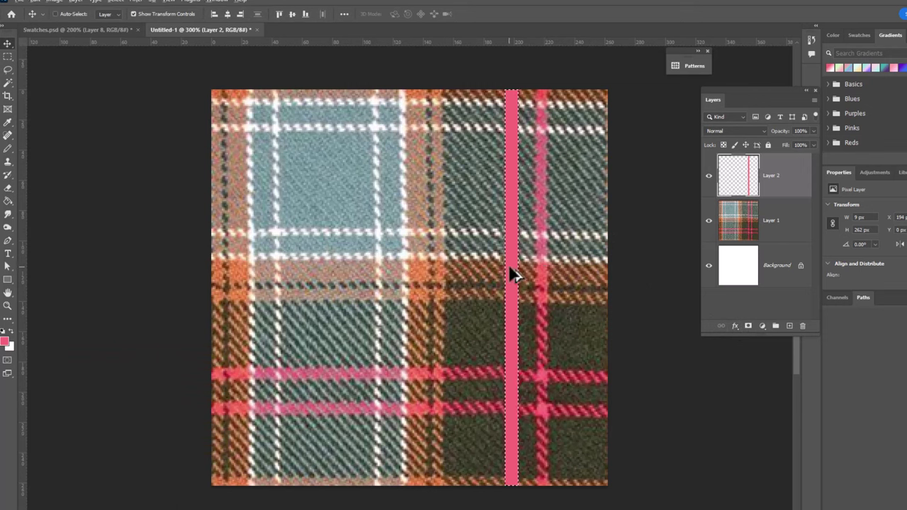
pyautogui.moveTo(509, 268); pyautogui.dragTo(541, 264)
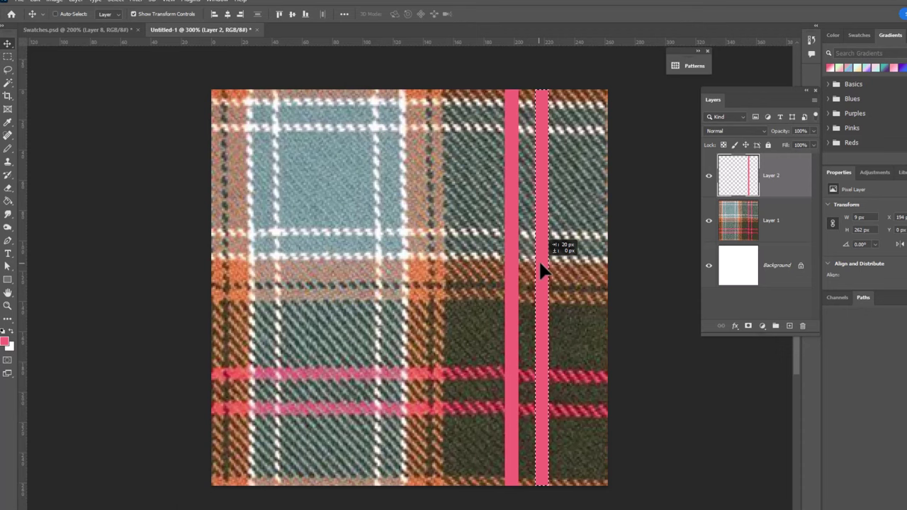
pyautogui.moveTo(542, 269); pyautogui.dragTo(541, 269)
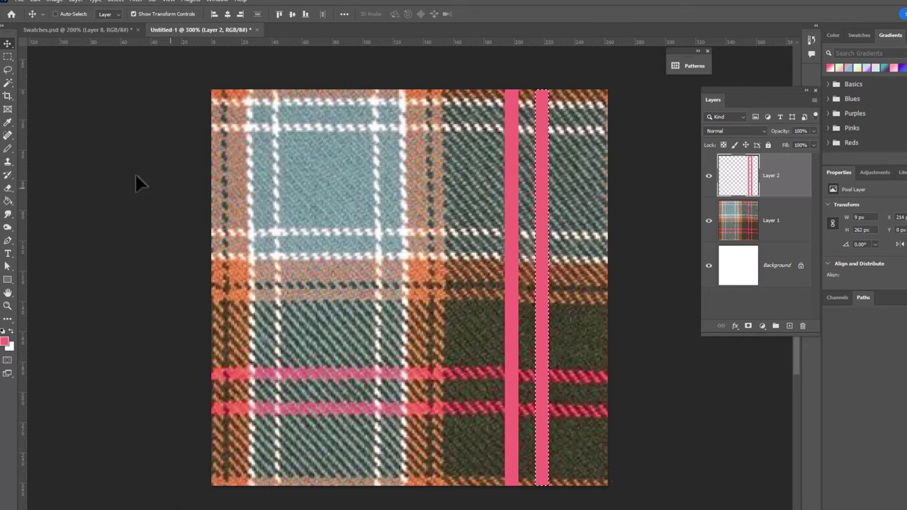
# Step: Fill a thin column over the left white stripe with the sampled white
pyautogui.click(8, 56)
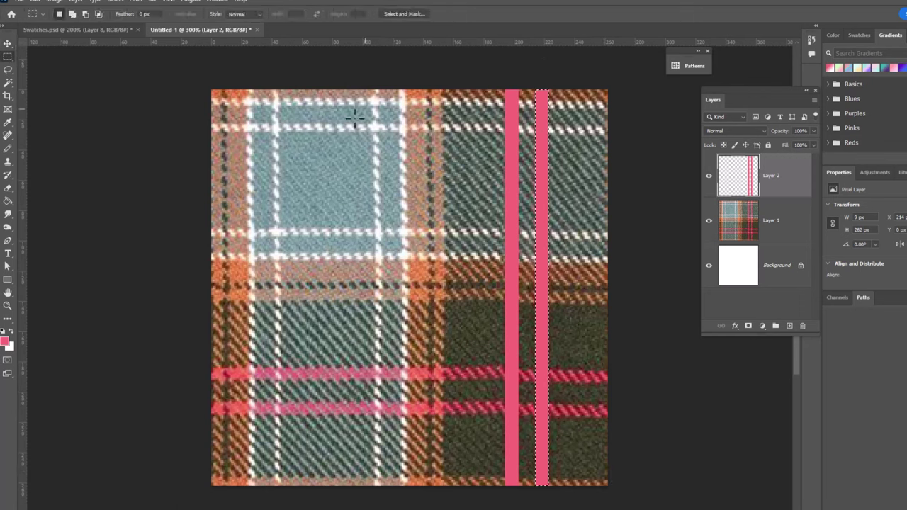
pyautogui.moveTo(244, 86); pyautogui.dragTo(253, 491)
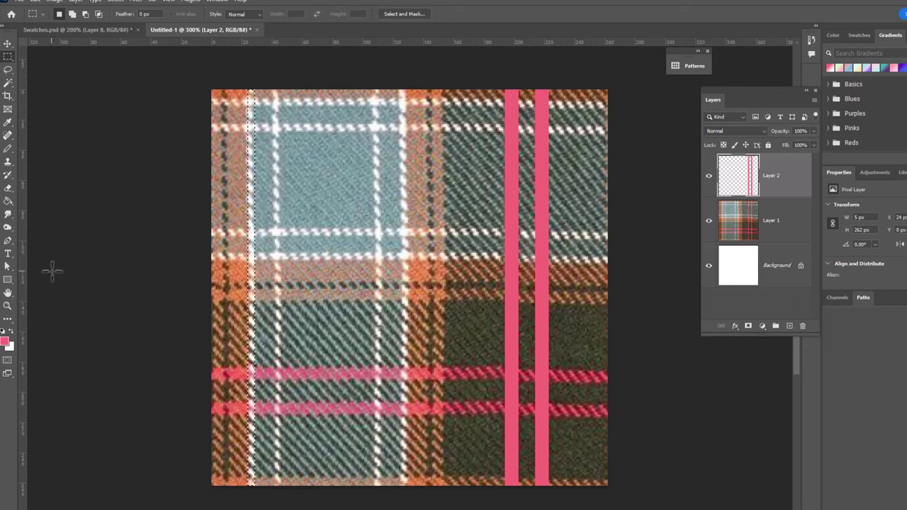
pyautogui.press('i')
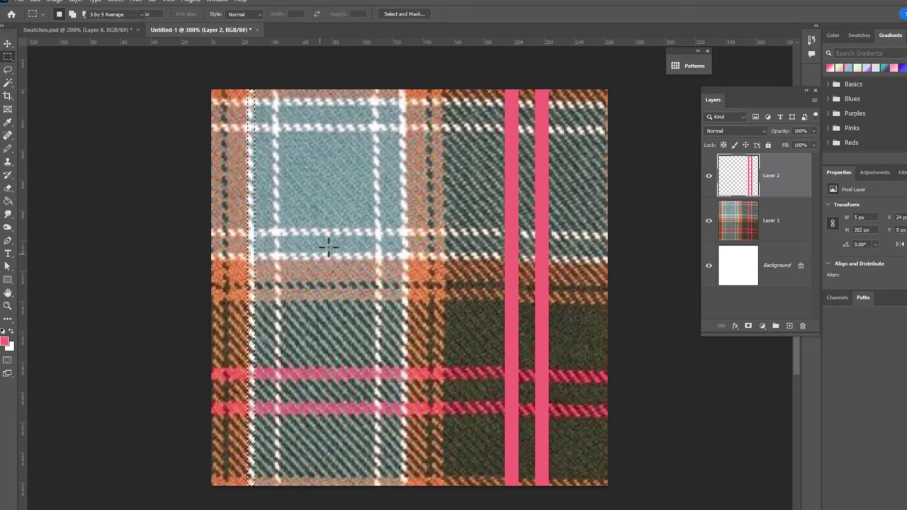
pyautogui.click(406, 253)
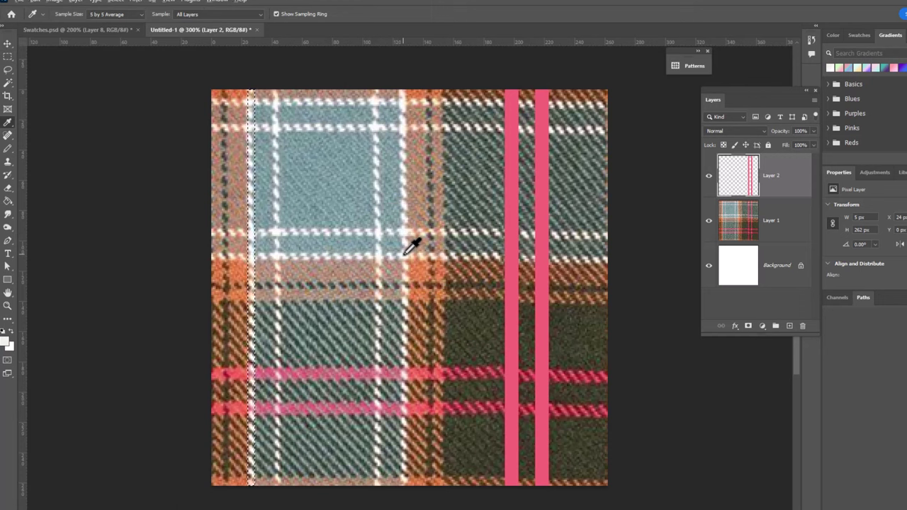
pyautogui.hotkey('alt', 'BackSpace')
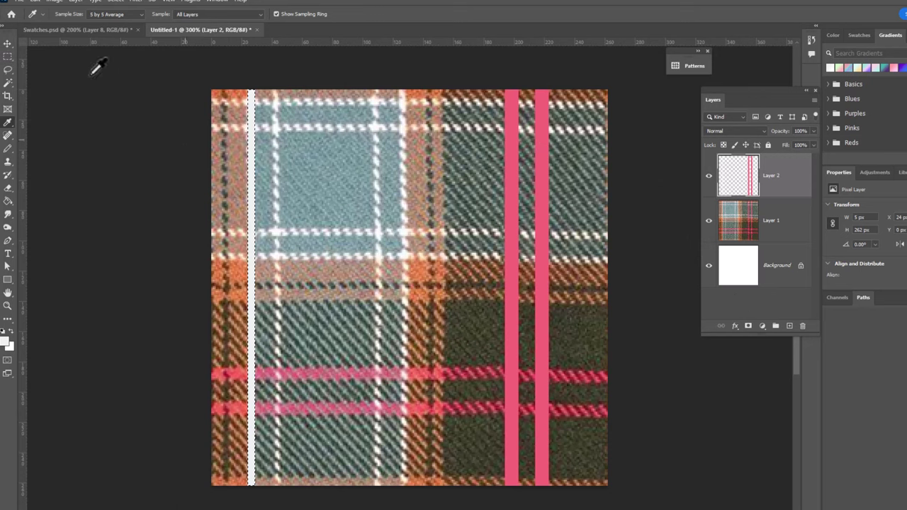
# Step: Duplicate the white stripe 16 px right, then copy the pair about 83 px further right
pyautogui.click(7, 44)
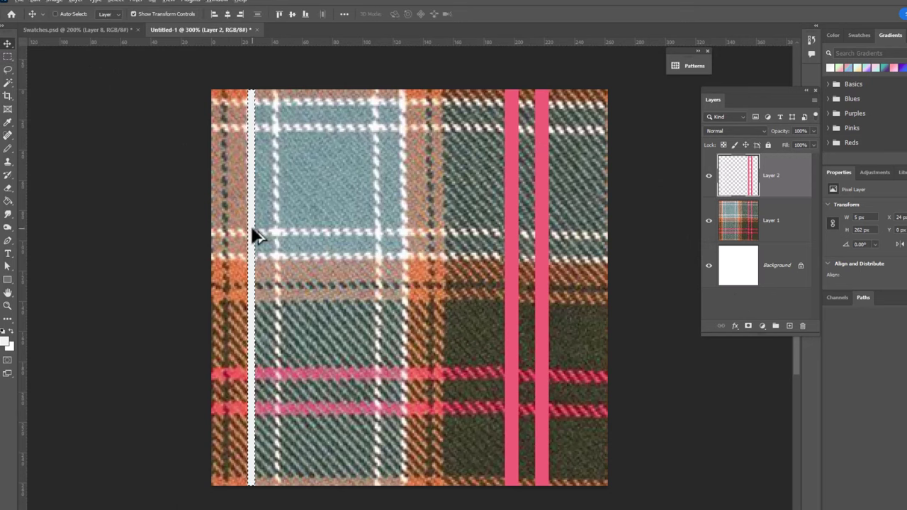
pyautogui.moveTo(251, 228); pyautogui.dragTo(274, 225)
pyautogui.hotkey('ctrl', 't')
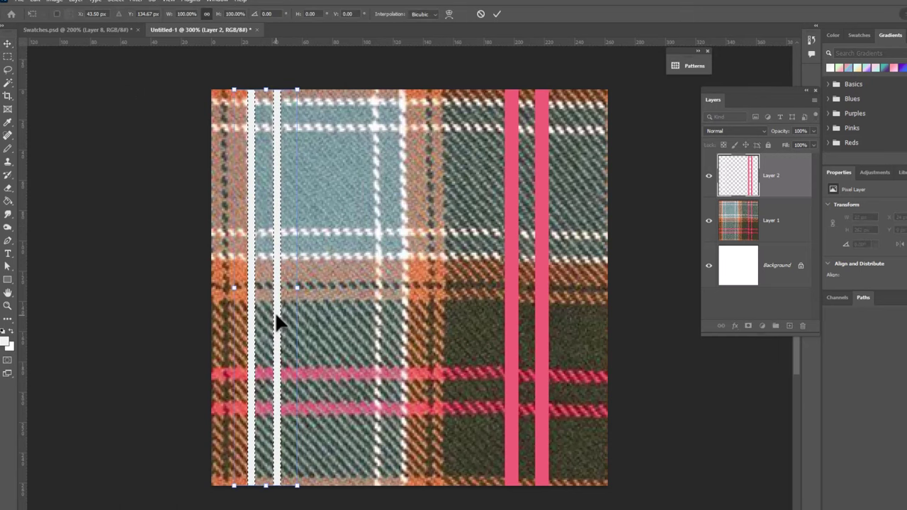
pyautogui.press('Return')
pyautogui.hotkey('ctrl', 'd')
pyautogui.press('w')
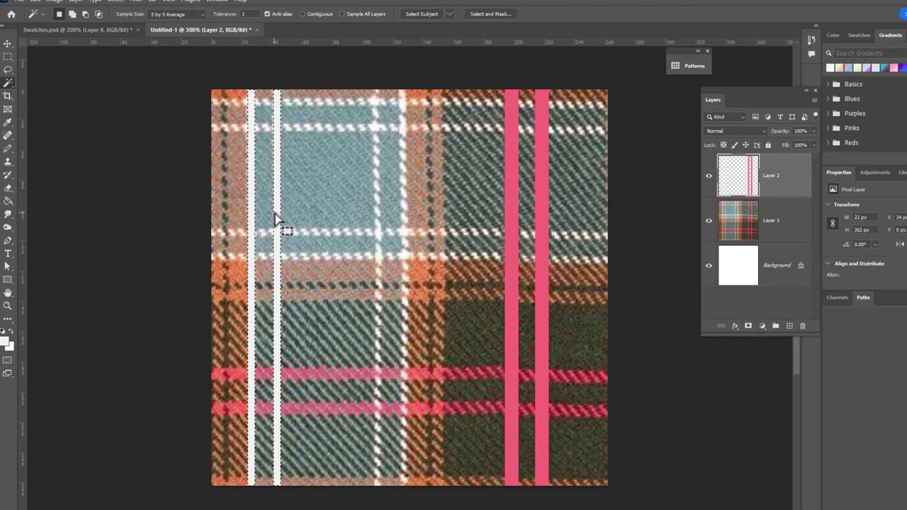
pyautogui.click(9, 43)
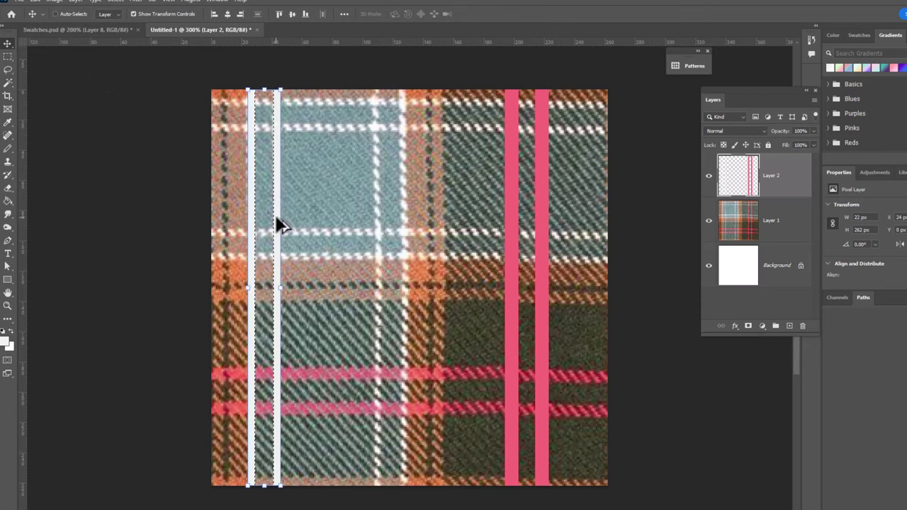
pyautogui.moveTo(275, 217); pyautogui.dragTo(401, 227)
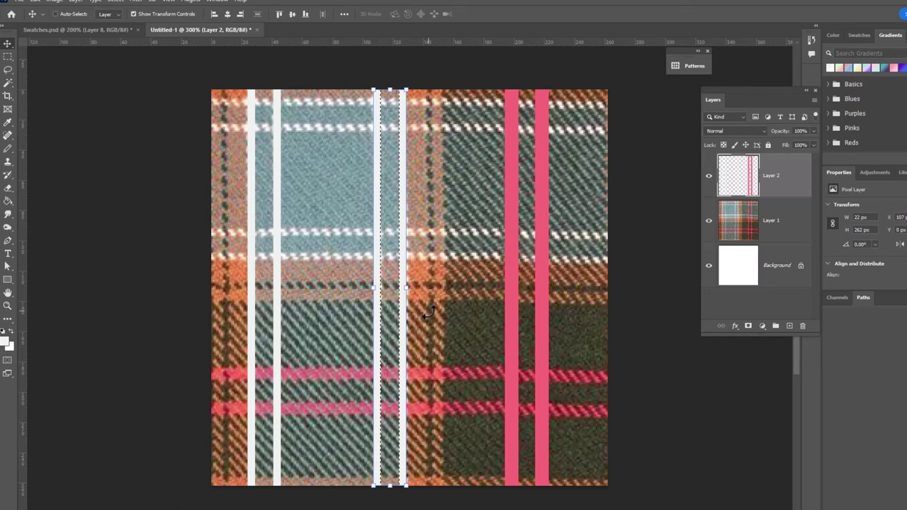
# Step: Fill a left-edge column with sampled dark olive green and copy it 128 px right
pyautogui.click(8, 56)
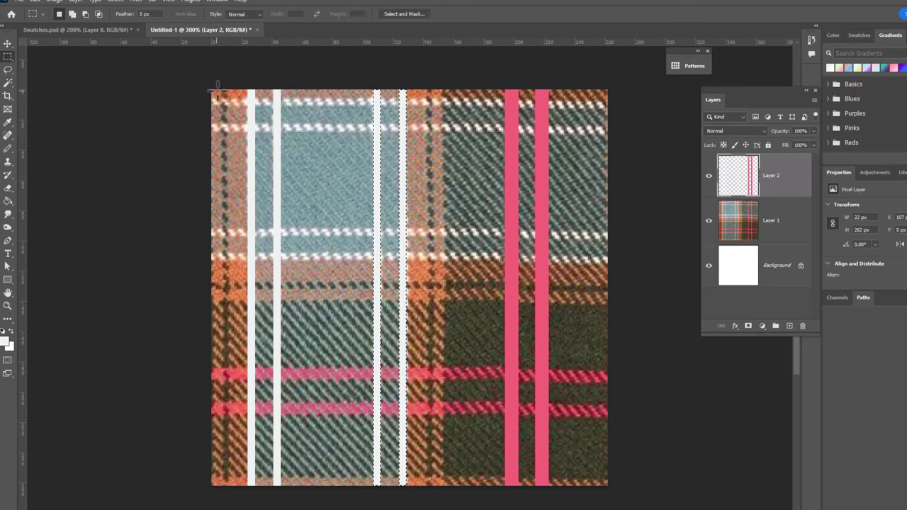
pyautogui.press('i')
pyautogui.click(475, 323)
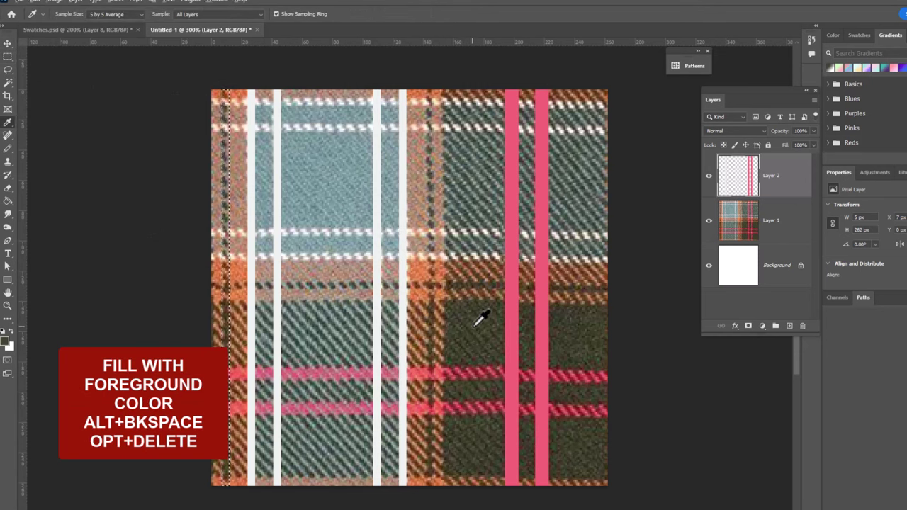
pyautogui.hotkey('alt', 'BackSpace')
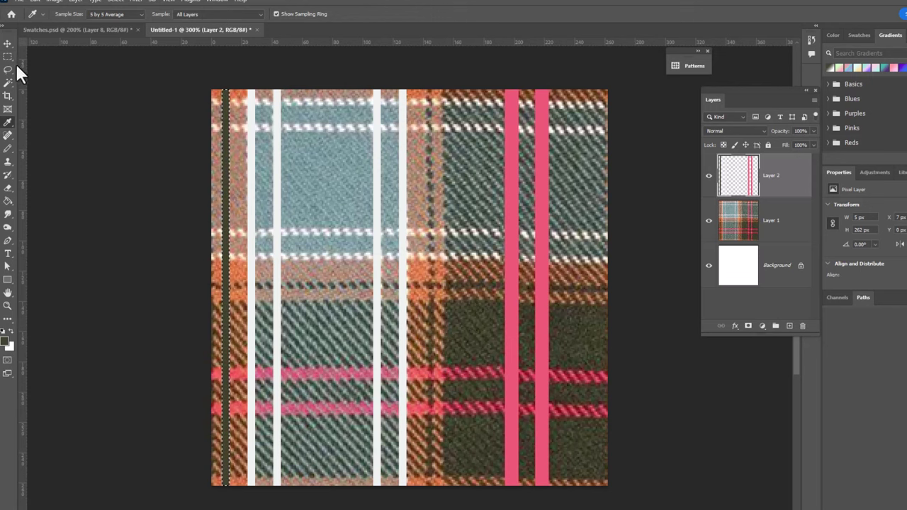
pyautogui.click(7, 43)
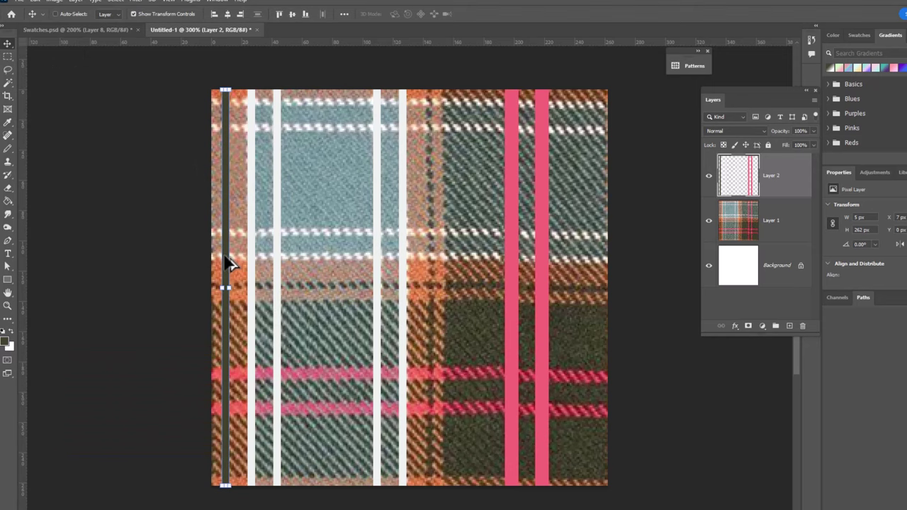
pyautogui.moveTo(229, 263); pyautogui.dragTo(432, 278)
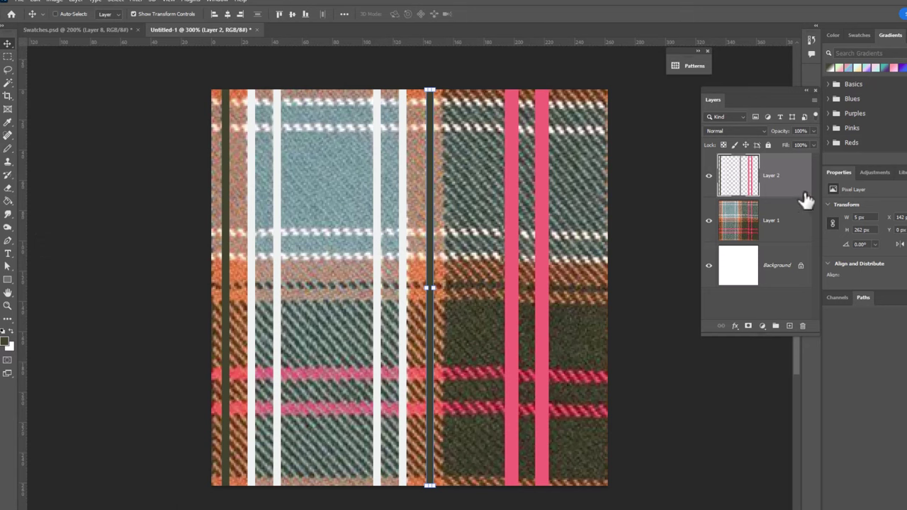
# Step: Add Layer 3 above Layer 1, fill a 26 px left column orange, and copy it 128 px right
pyautogui.click(787, 238)
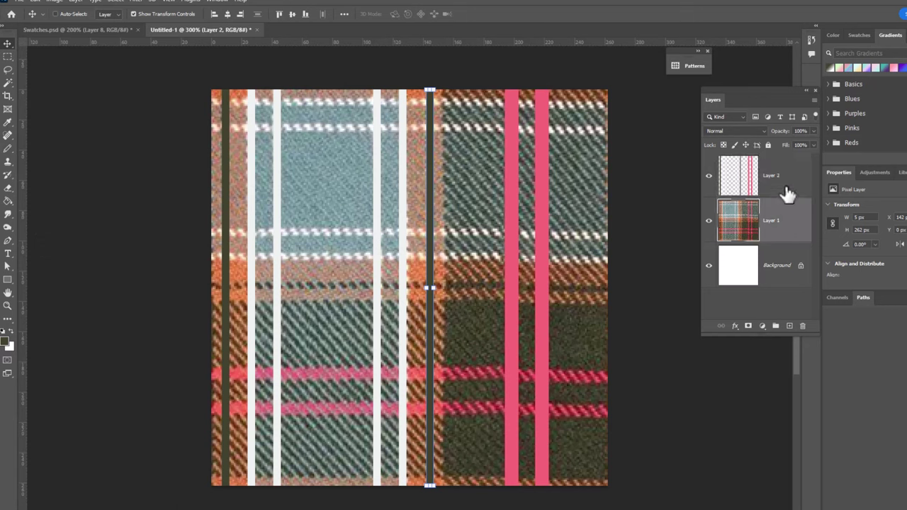
pyautogui.click(790, 327)
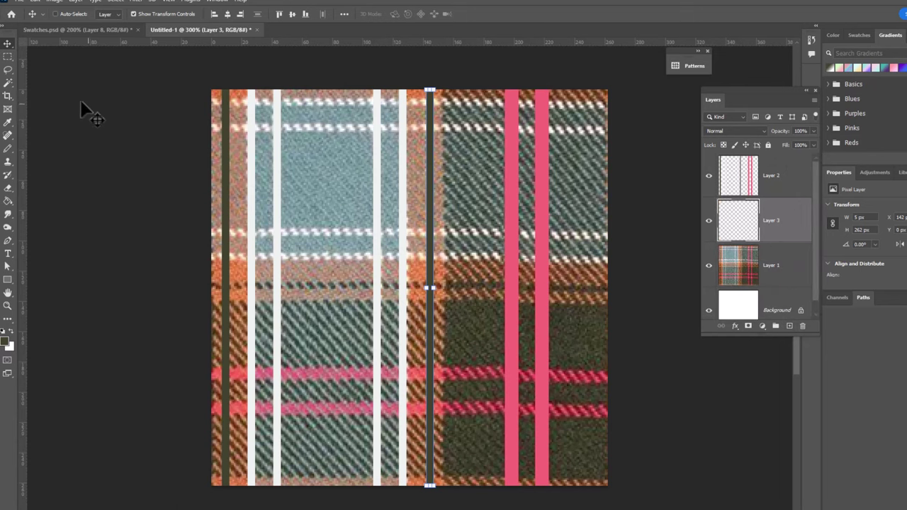
pyautogui.click(8, 56)
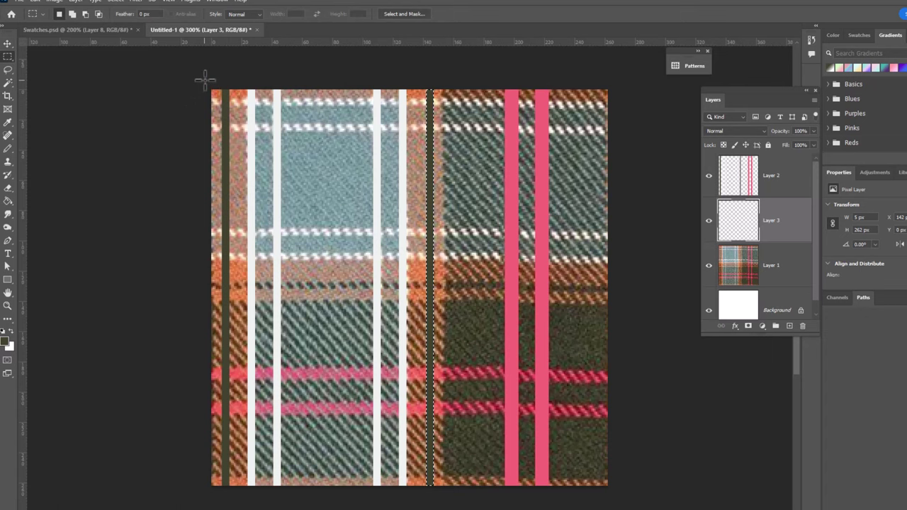
pyautogui.moveTo(209, 89); pyautogui.dragTo(250, 491)
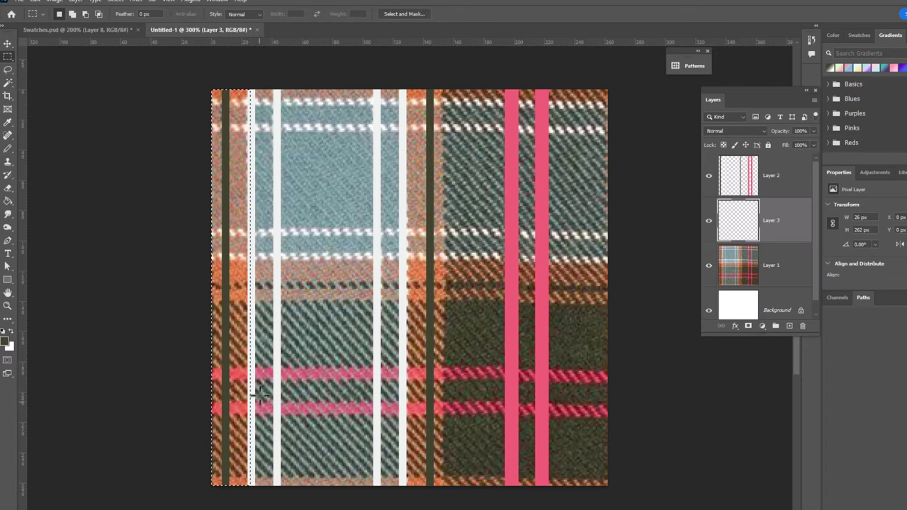
pyautogui.press('i')
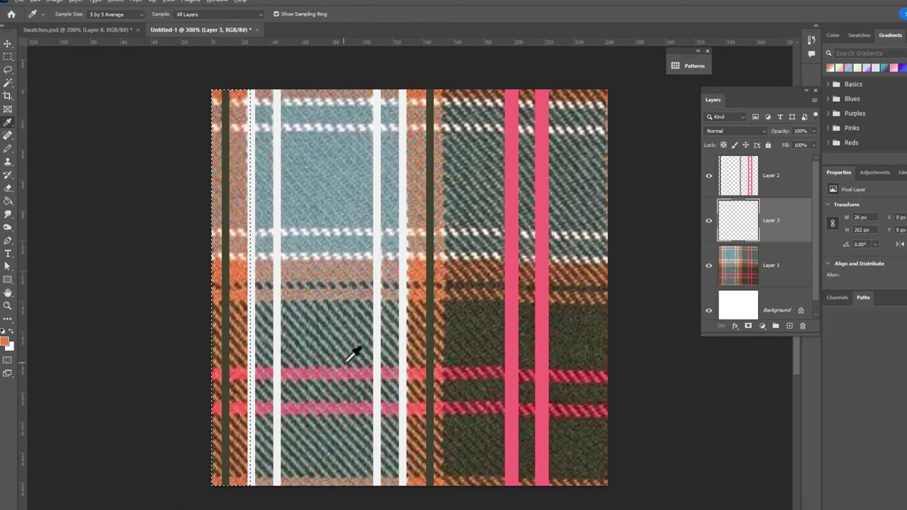
pyautogui.hotkey('alt', 'BackSpace')
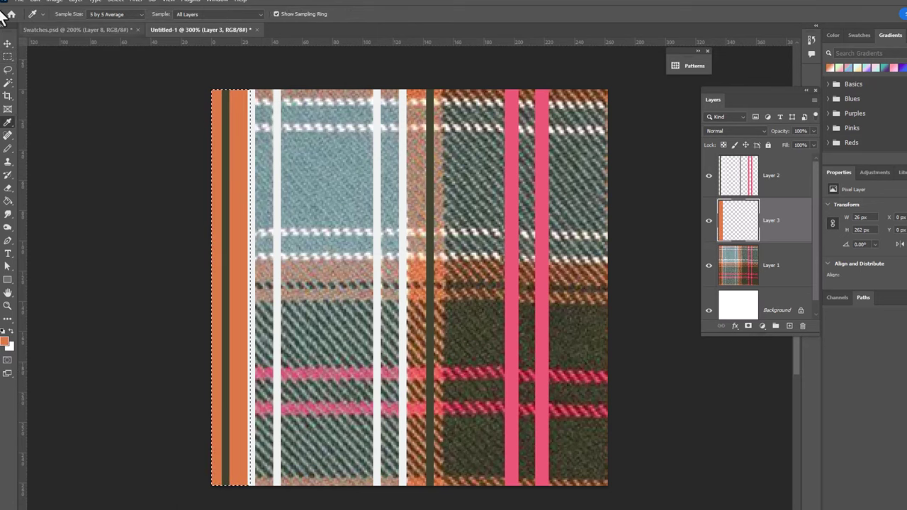
pyautogui.hotkey('ctrl', 'd')
pyautogui.click(7, 45)
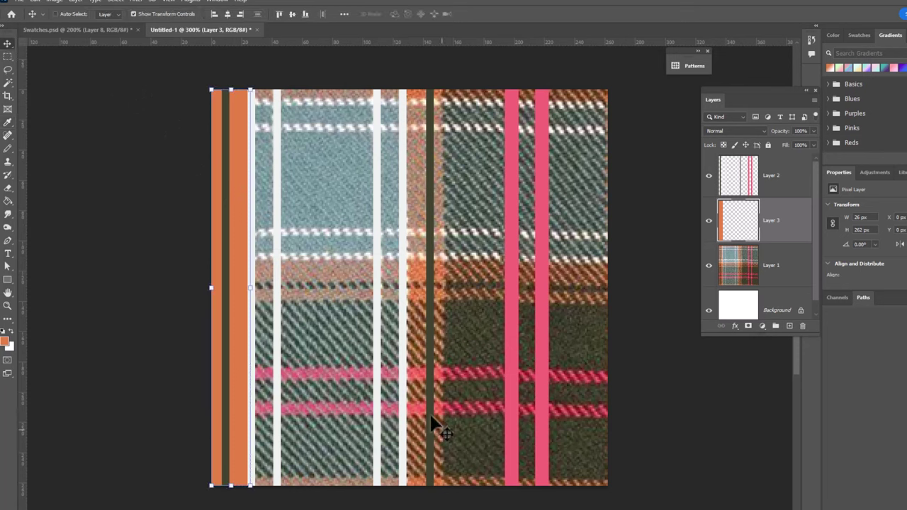
pyautogui.moveTo(249, 331); pyautogui.dragTo(435, 336)
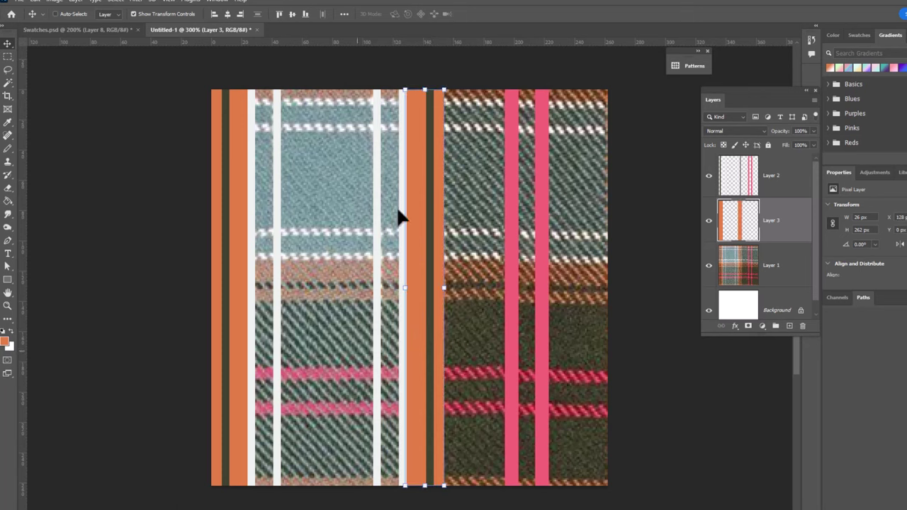
# Step: Fill the band between the two orange stripes on Layer 3 with sampled blue-grey
pyautogui.click(7, 56)
pyautogui.moveTo(251, 75); pyautogui.dragTo(402, 500)
pyautogui.press('i')
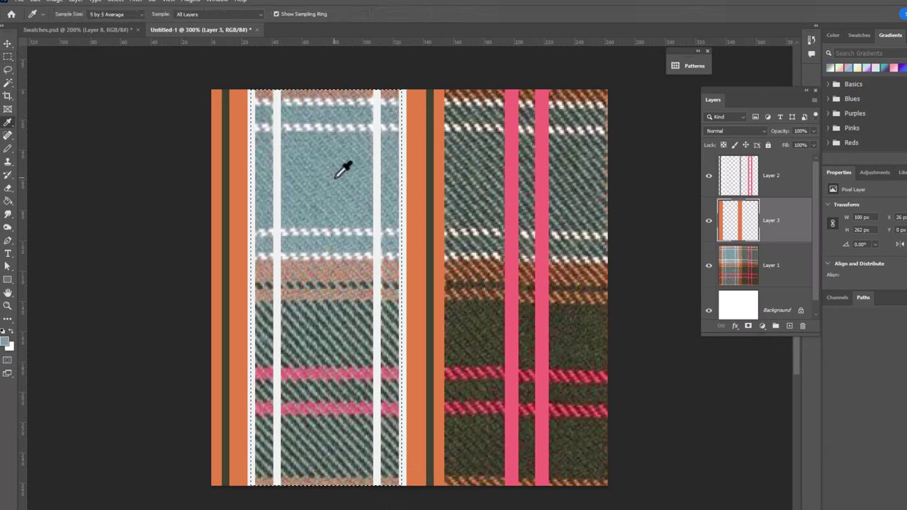
pyautogui.hotkey('alt', 'BackSpace')
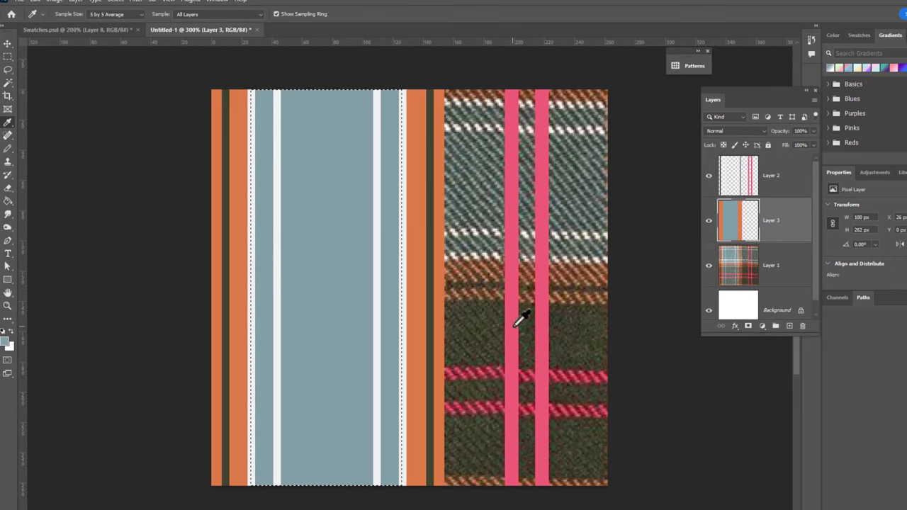
# Step: Fill the remaining right 113 px of Layer 3 with sampled dark olive
pyautogui.click(7, 57)
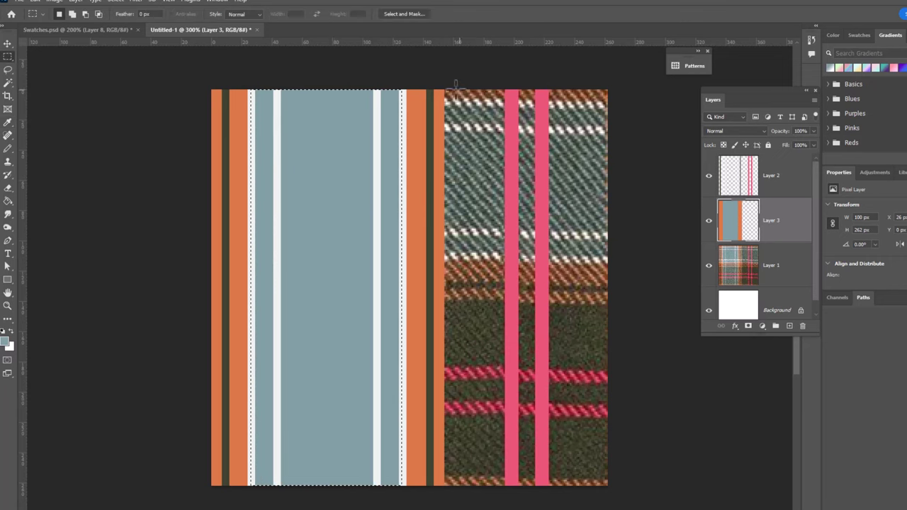
pyautogui.moveTo(436, 78); pyautogui.dragTo(642, 504)
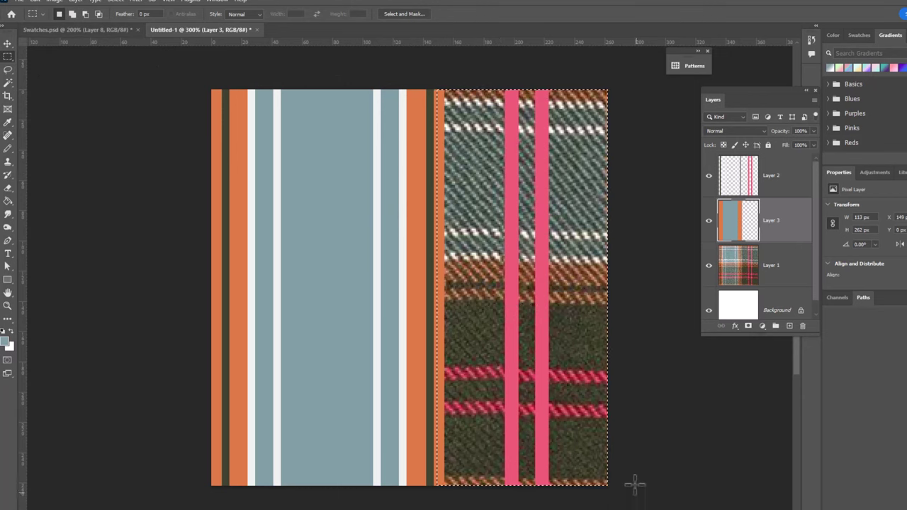
pyautogui.press('i')
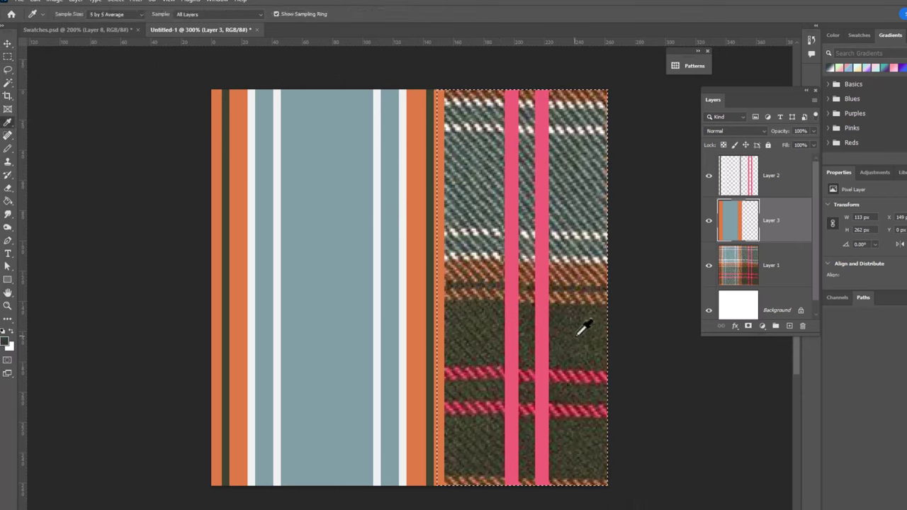
pyautogui.click(578, 333)
pyautogui.hotkey('alt', 'BackSpace')
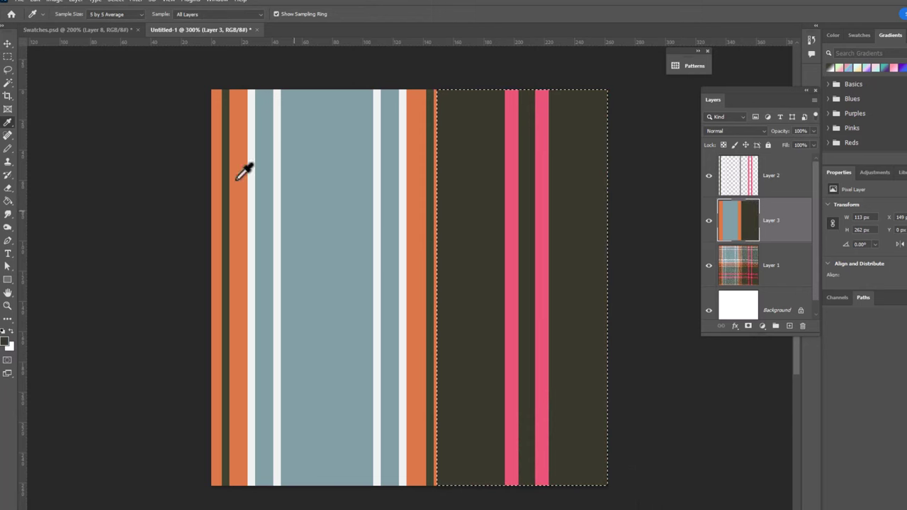
pyautogui.click(8, 44)
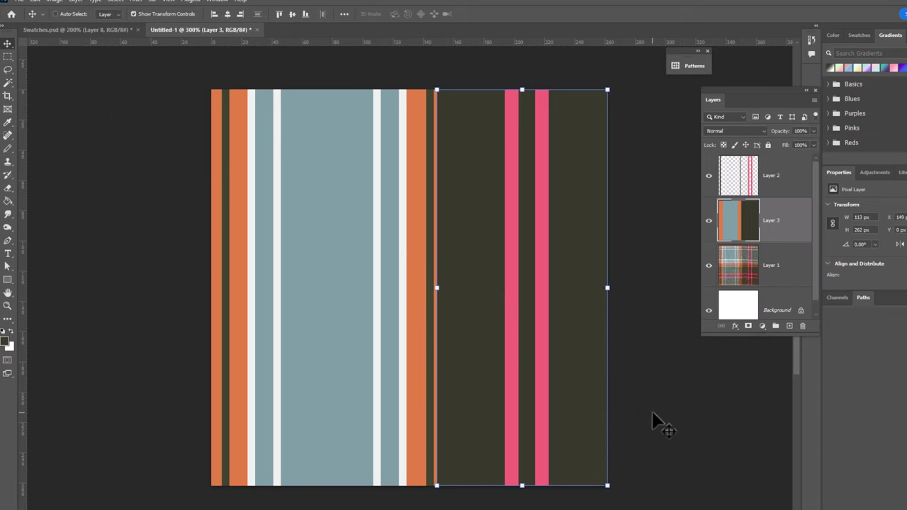
# Step: Deselect and merge the pink-stripe Layer 2 down into Layer 3
pyautogui.hotkey('ctrl', 'd')
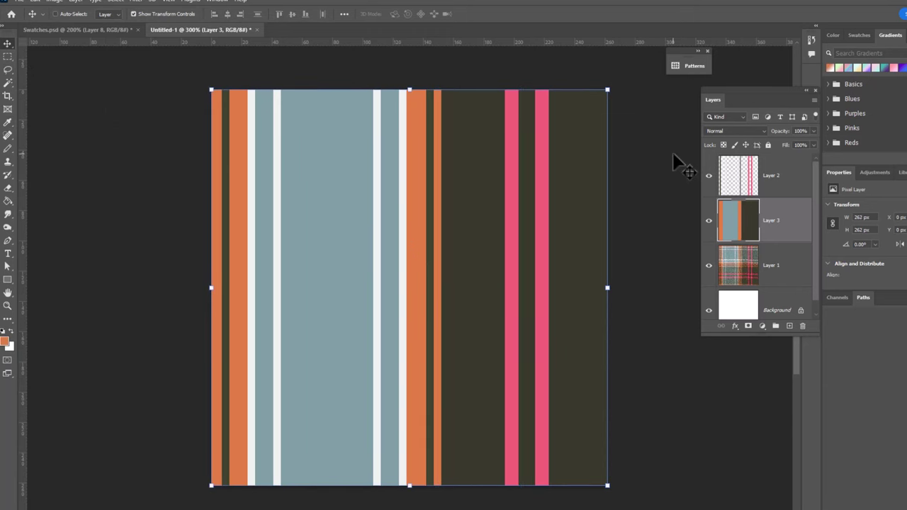
pyautogui.click(794, 177)
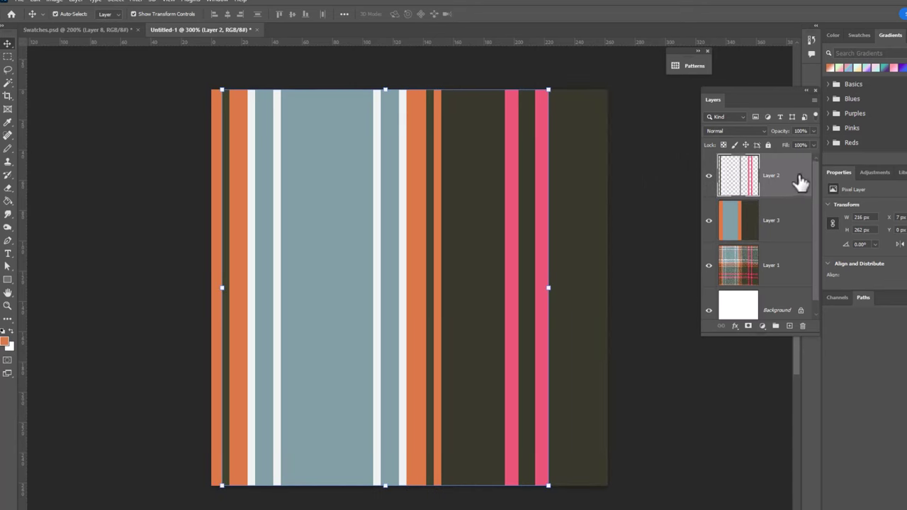
pyautogui.hotkey('ctrl', 'e')
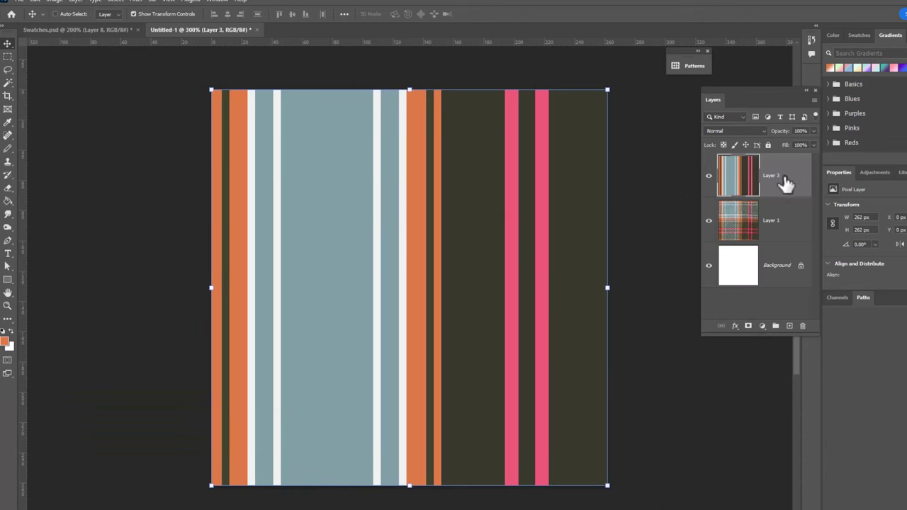
# Step: Duplicate Layer 3 and rotate the copy 90° clockwise so its stripes run horizontally
pyautogui.moveTo(786, 178); pyautogui.dragTo(790, 322)
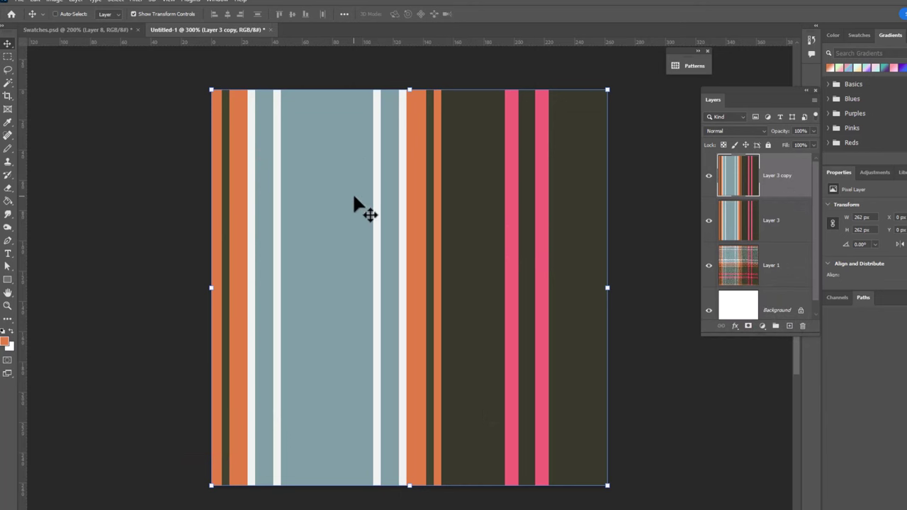
pyautogui.hotkey('ctrl', 't')
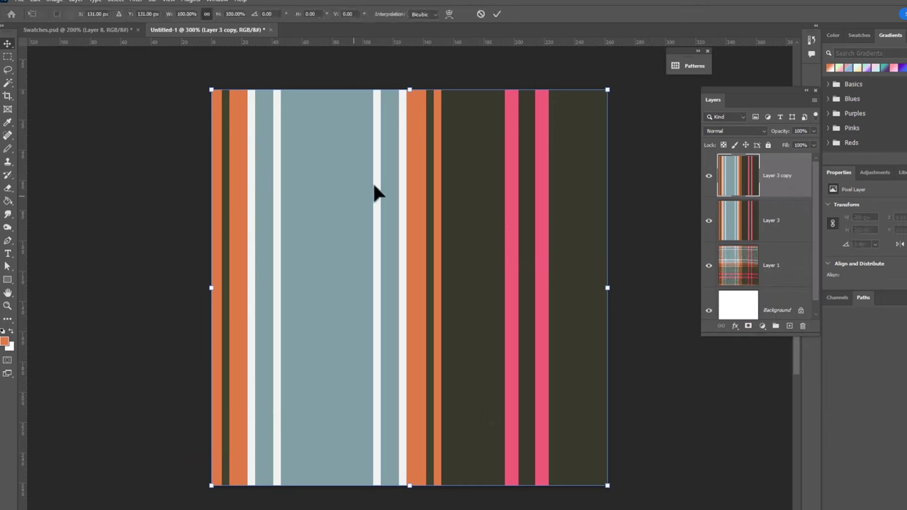
pyautogui.rightClick(373, 186)
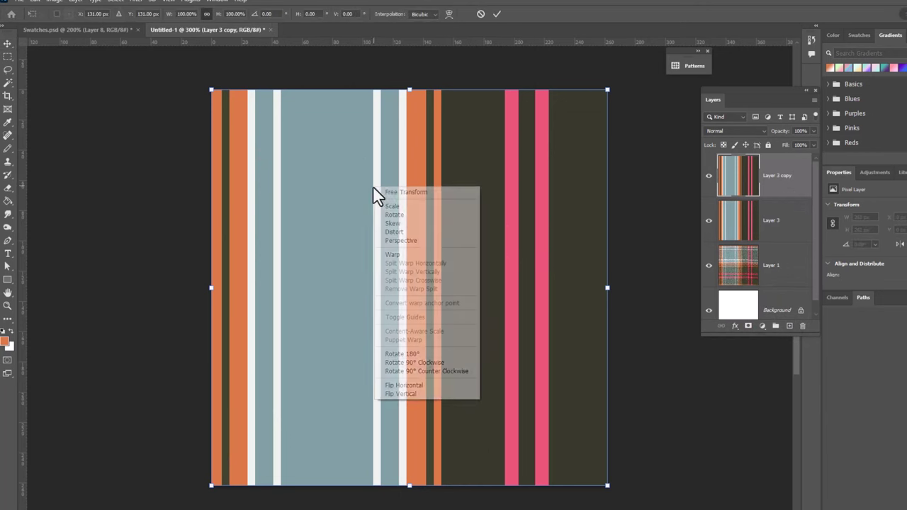
pyautogui.click(434, 362)
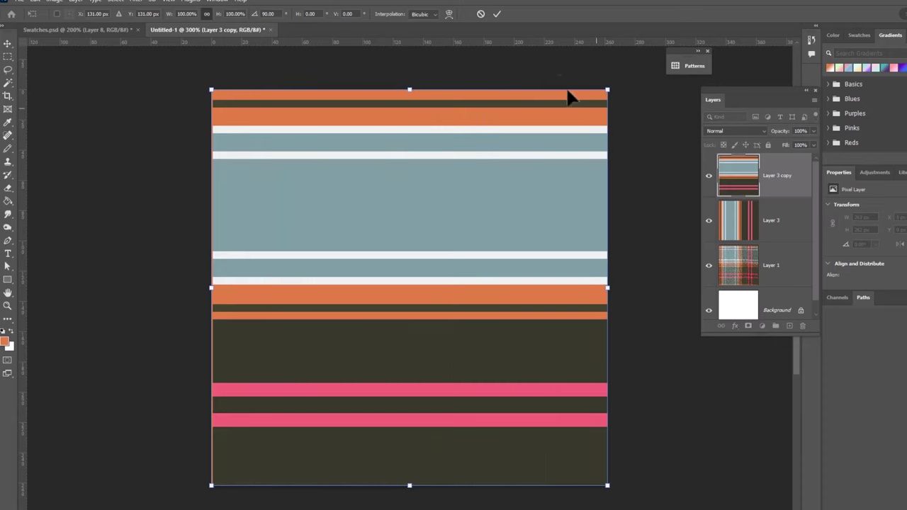
pyautogui.click(495, 14)
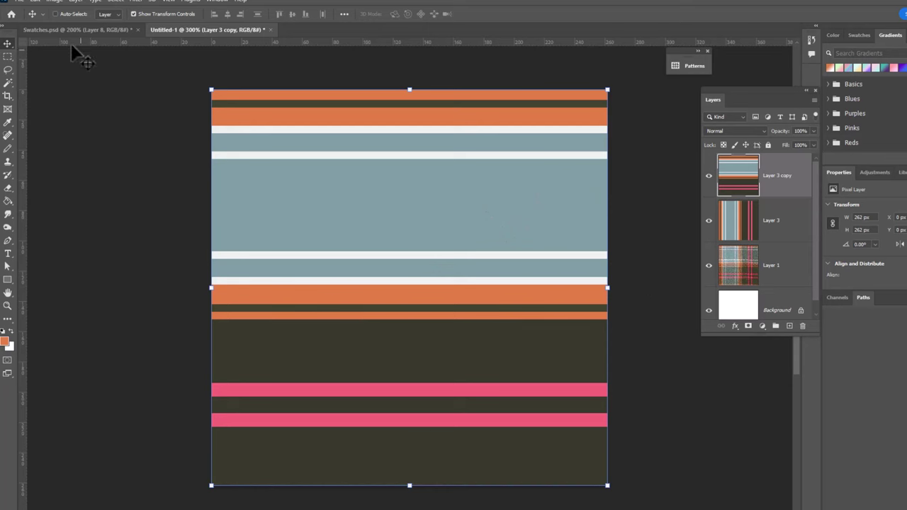
# Step: Set up a new document 1 inch wide and 1 inch high at 100 ppi with Transparent background contents
pyautogui.click(18, 5)
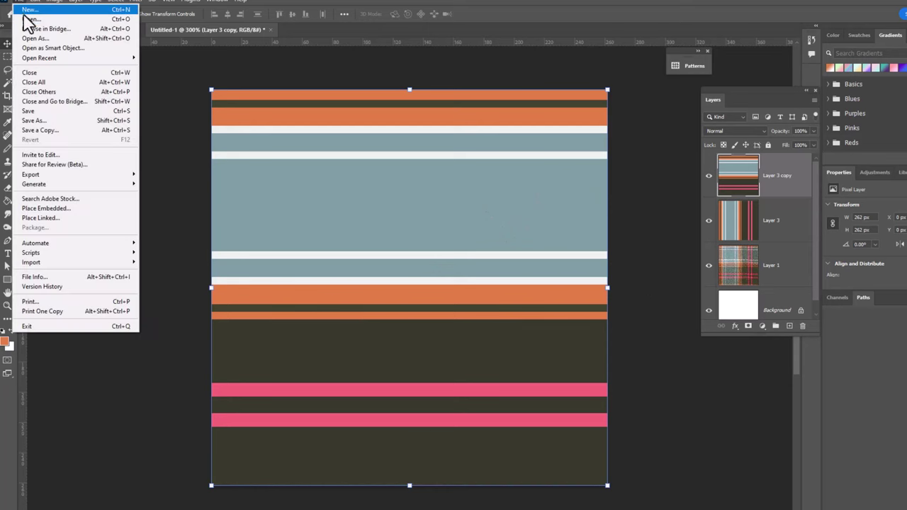
pyautogui.click(27, 10)
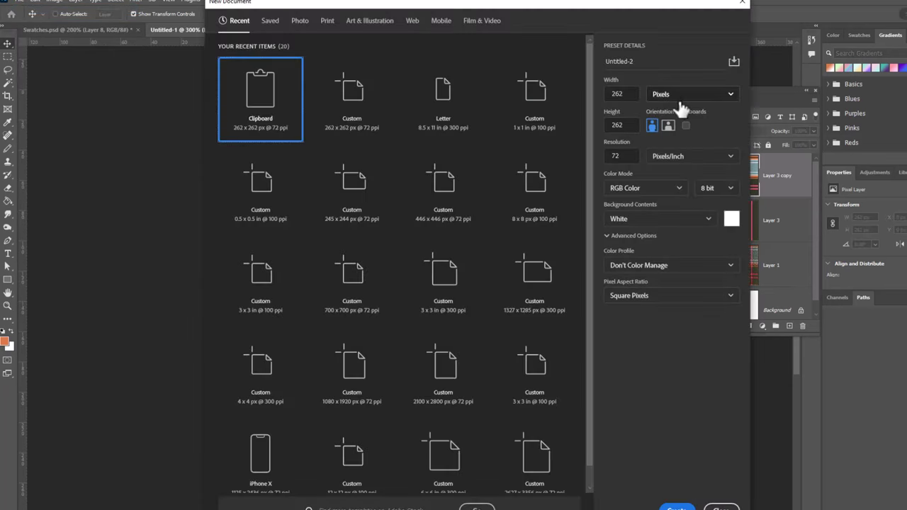
pyautogui.click(679, 95)
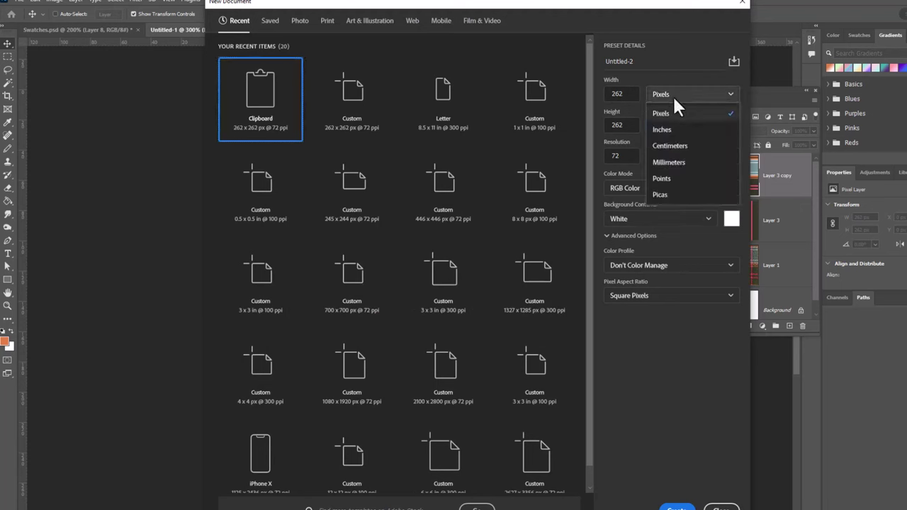
pyautogui.click(674, 130)
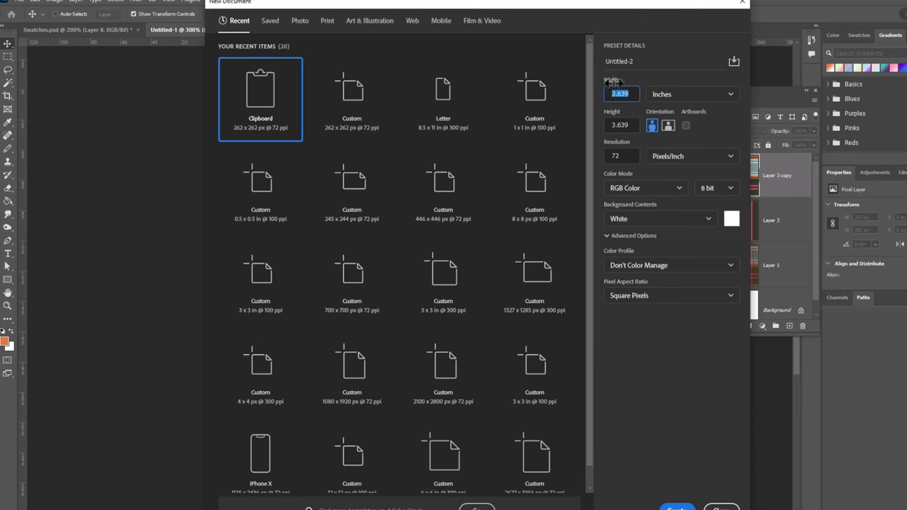
pyautogui.write('1')
pyautogui.press('Tab')
pyautogui.write('1')
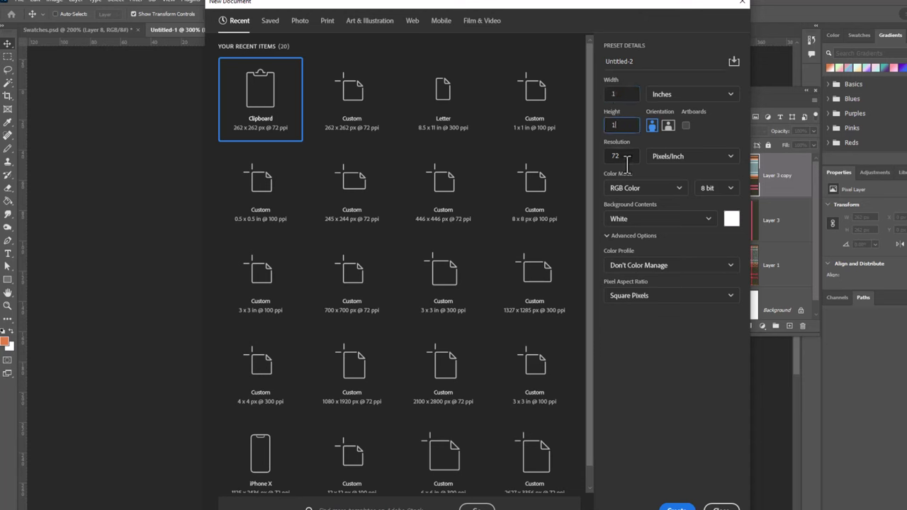
pyautogui.press('Tab')
pyautogui.write('100')
pyautogui.click(680, 224)
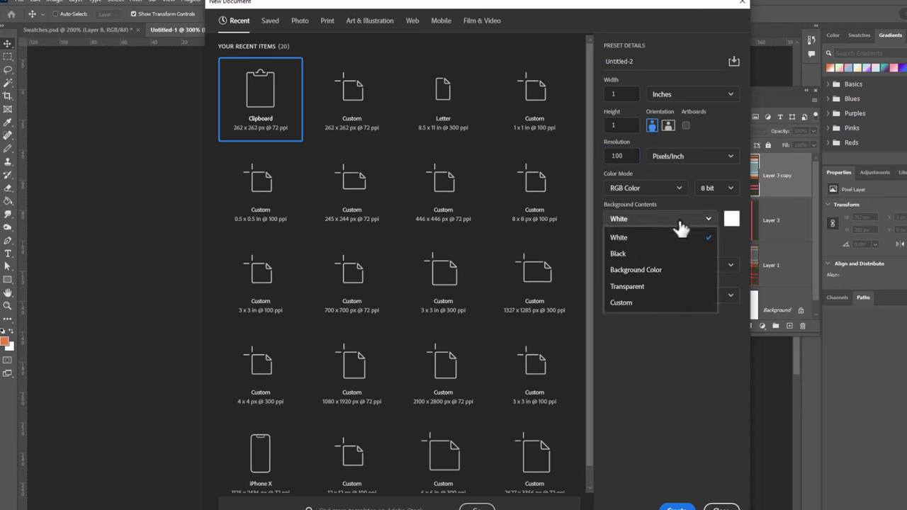
pyautogui.click(655, 288)
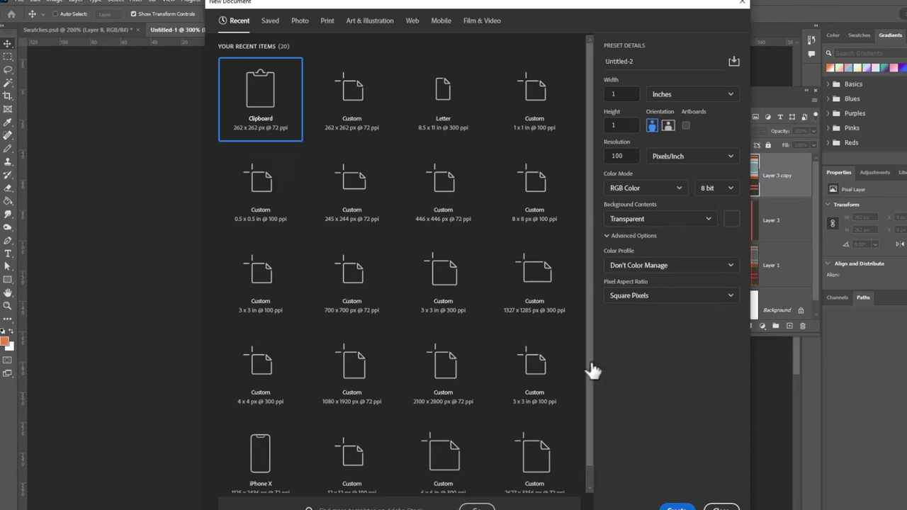
# Step: Create the new transparent document and zoom in on its canvas
pyautogui.press('Return')
pyautogui.hotkey('ctrl', '+')
pyautogui.hotkey('ctrl', '+')
pyautogui.hotkey('ctrl', '+')
pyautogui.hotkey('ctrl', '+')
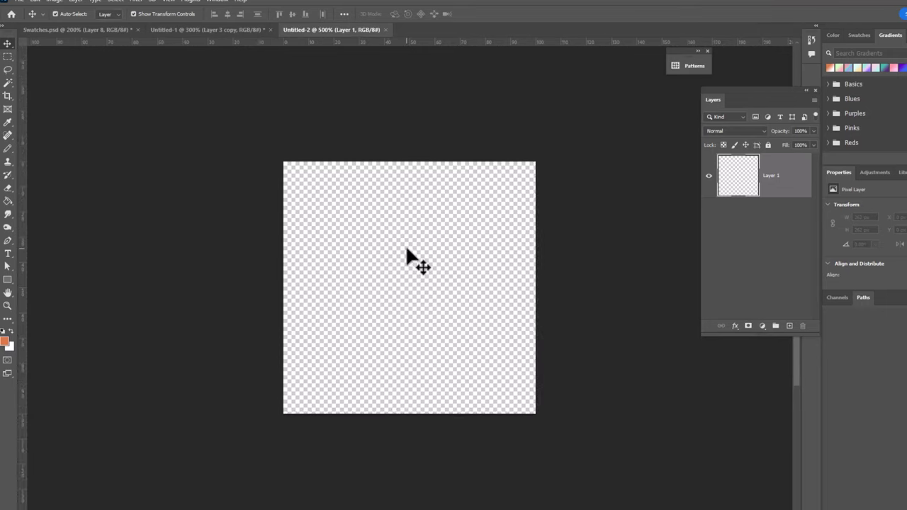
pyautogui.hotkey('ctrl', '+')
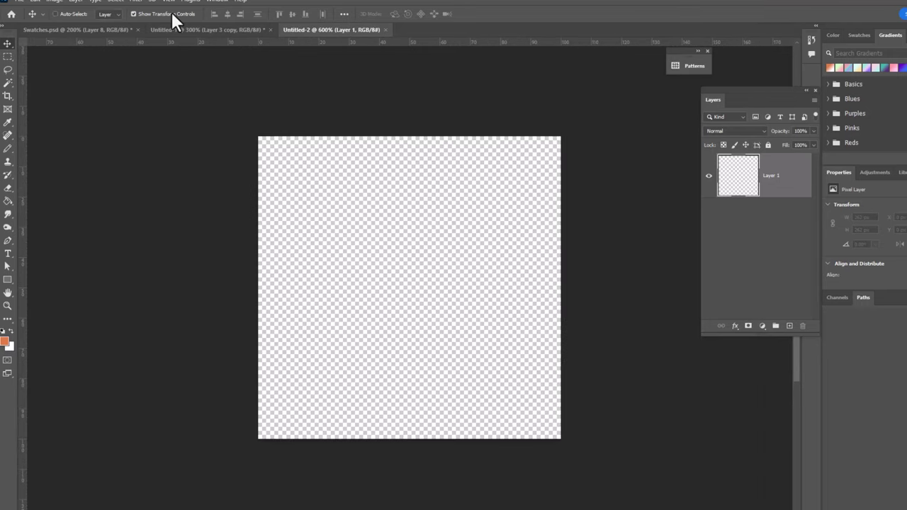
# Step: Set up a New Guide Layout of 4 columns and 4 rows with no gutters
pyautogui.click(168, 2)
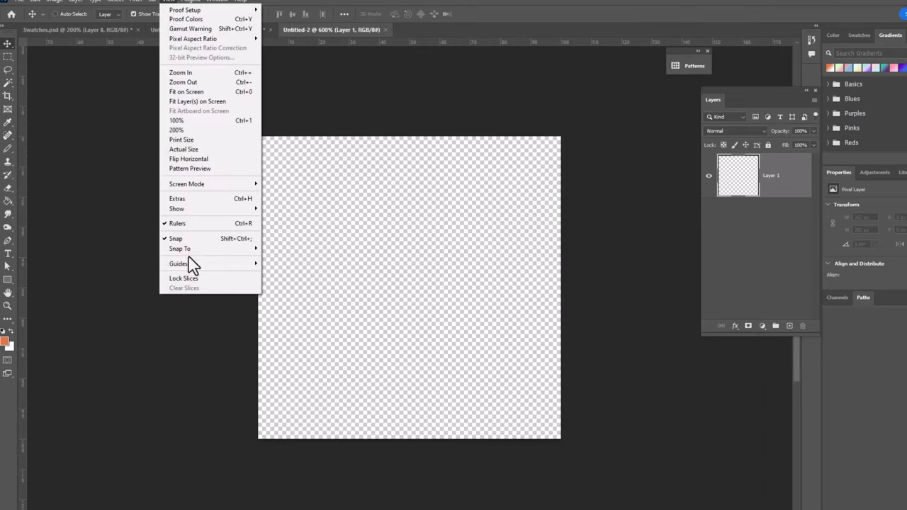
pyautogui.moveTo(187, 263)
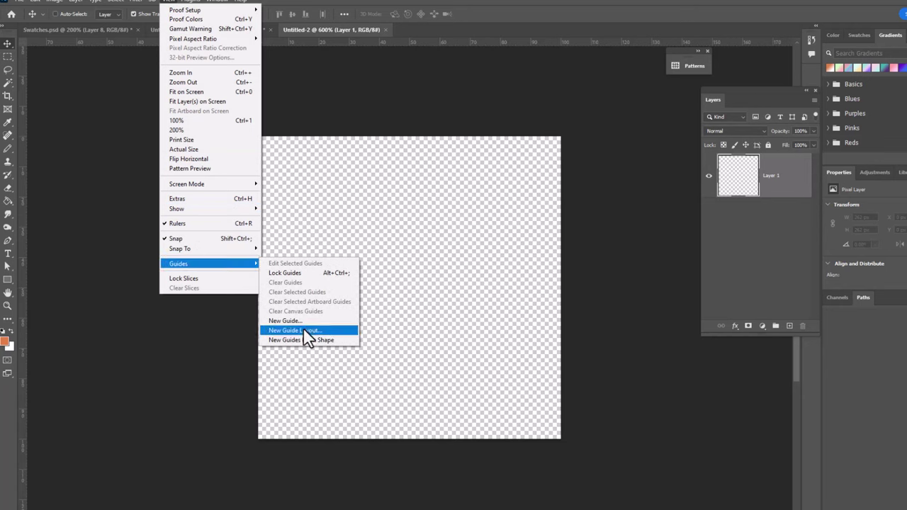
pyautogui.click(304, 332)
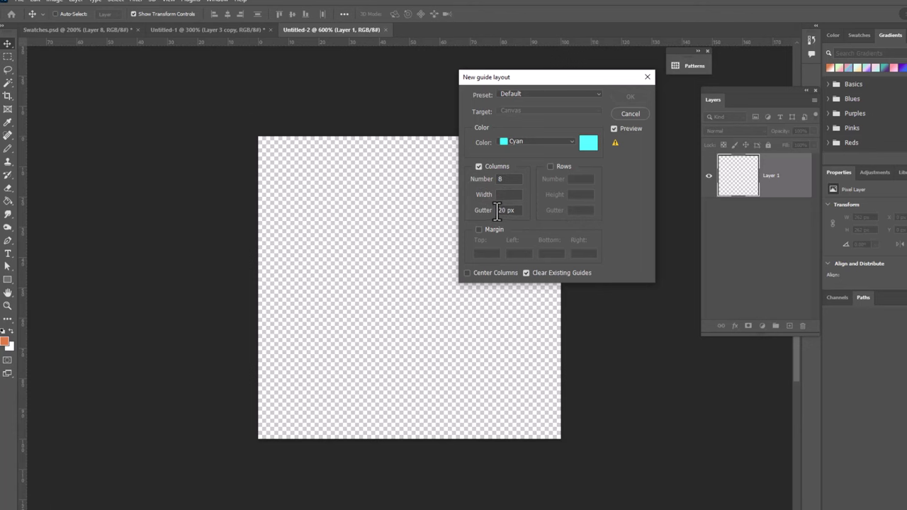
pyautogui.moveTo(498, 210); pyautogui.dragTo(514, 209)
pyautogui.press('BackSpace')
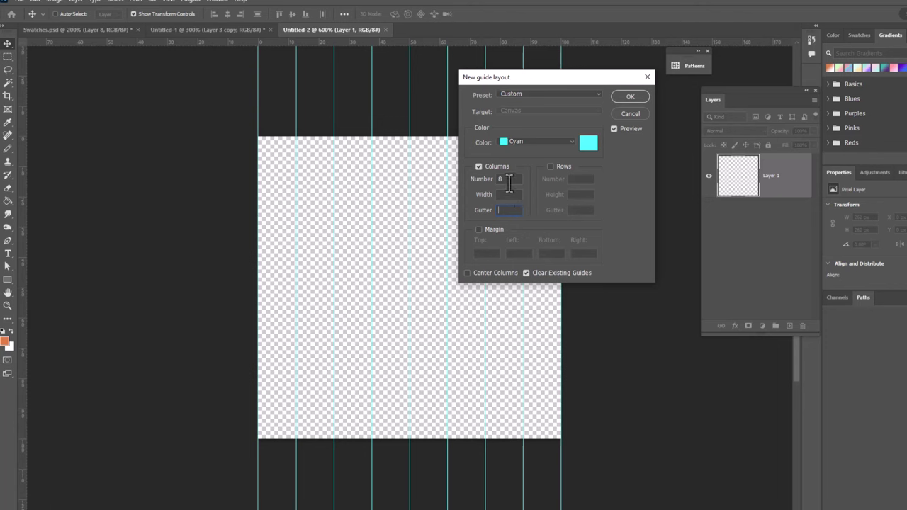
pyautogui.moveTo(509, 179); pyautogui.dragTo(487, 174)
pyautogui.write('4')
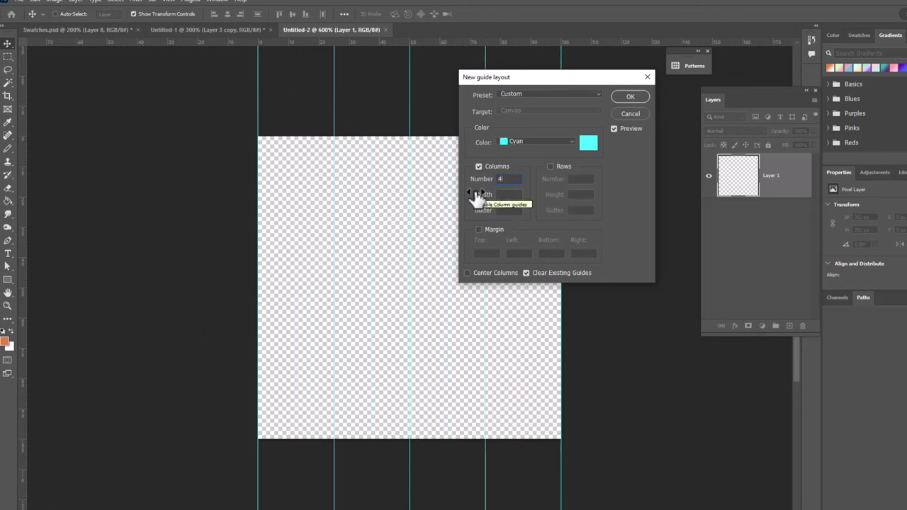
pyautogui.click(551, 166)
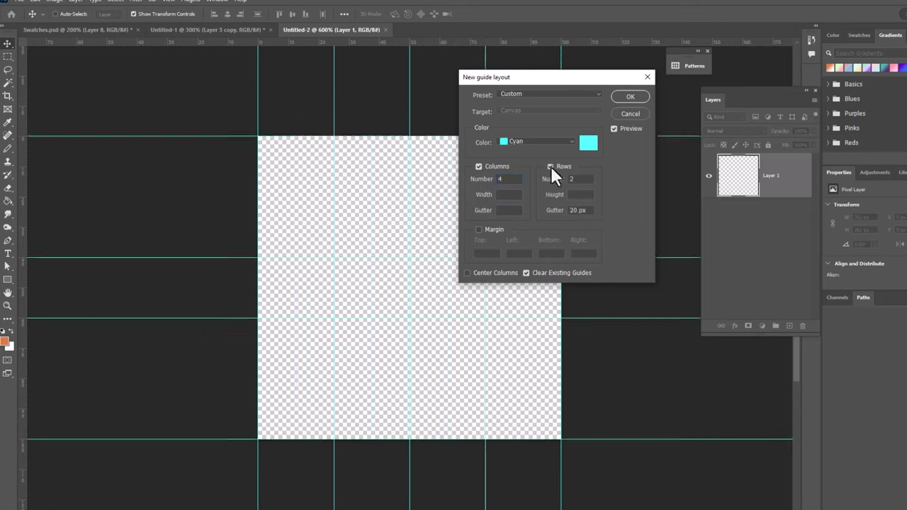
pyautogui.doubleClick(585, 180)
pyautogui.write('4')
pyautogui.moveTo(585, 211); pyautogui.dragTo(570, 211)
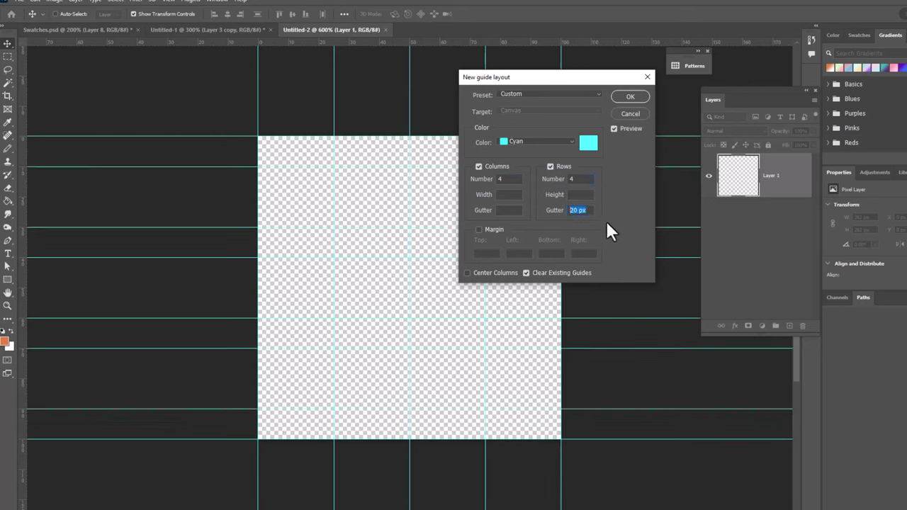
pyautogui.press('BackSpace')
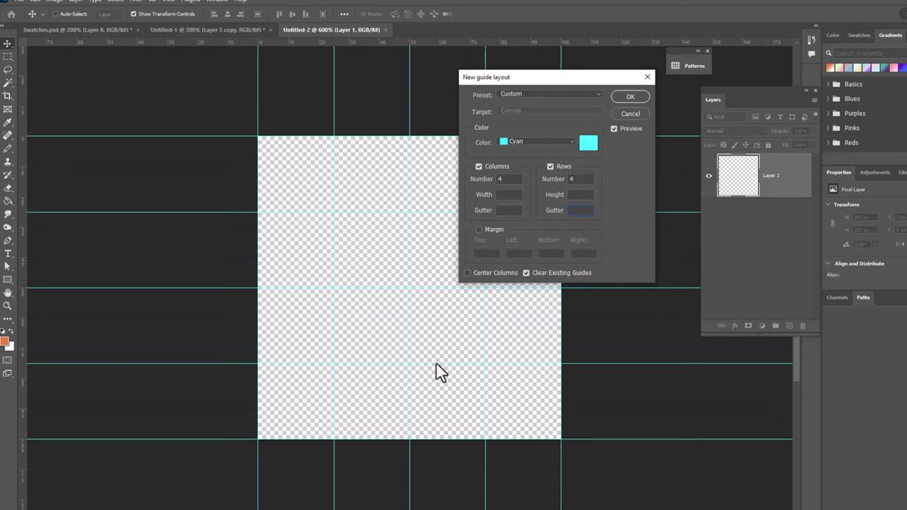
# Step: Apply the 4 × 4 guide grid to the canvas
pyautogui.click(620, 96)
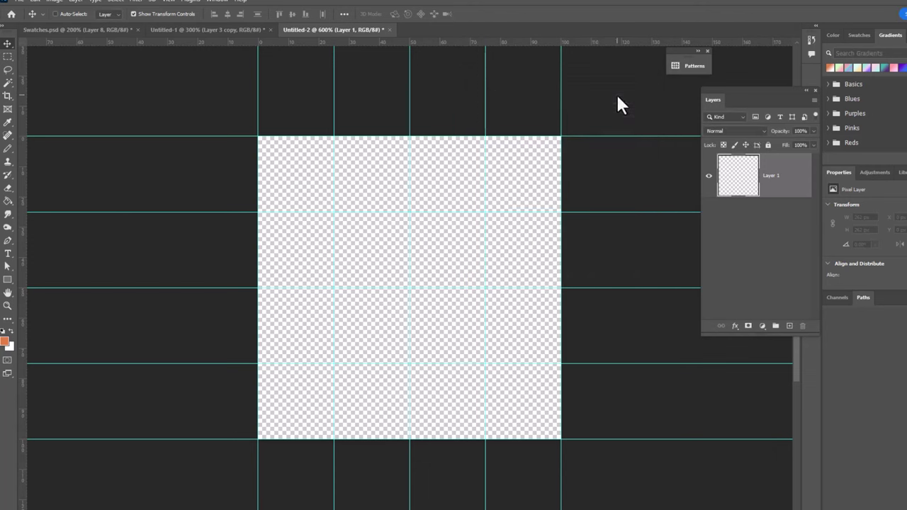
pyautogui.click(169, 2)
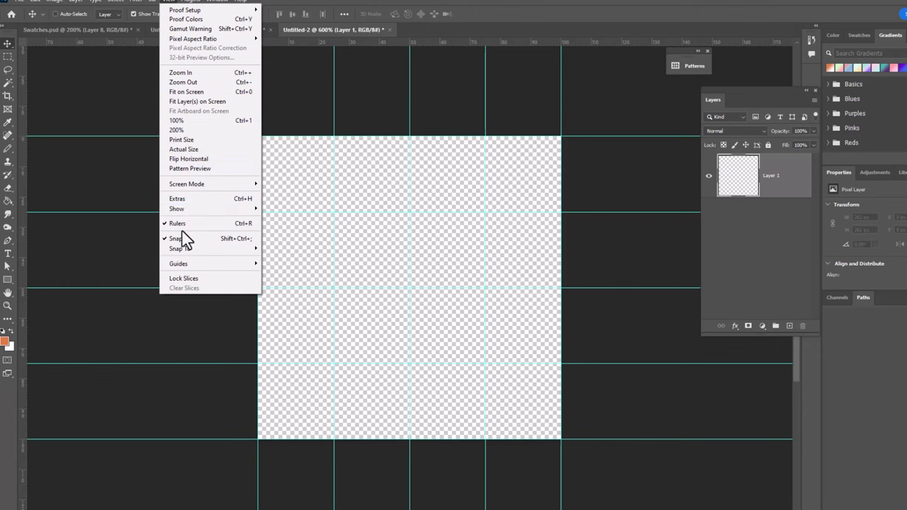
pyautogui.moveTo(183, 248)
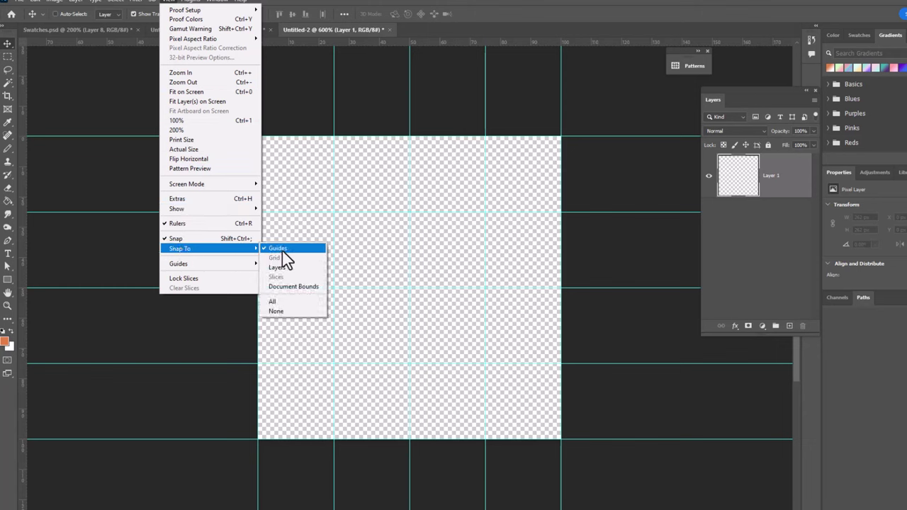
pyautogui.click(297, 111)
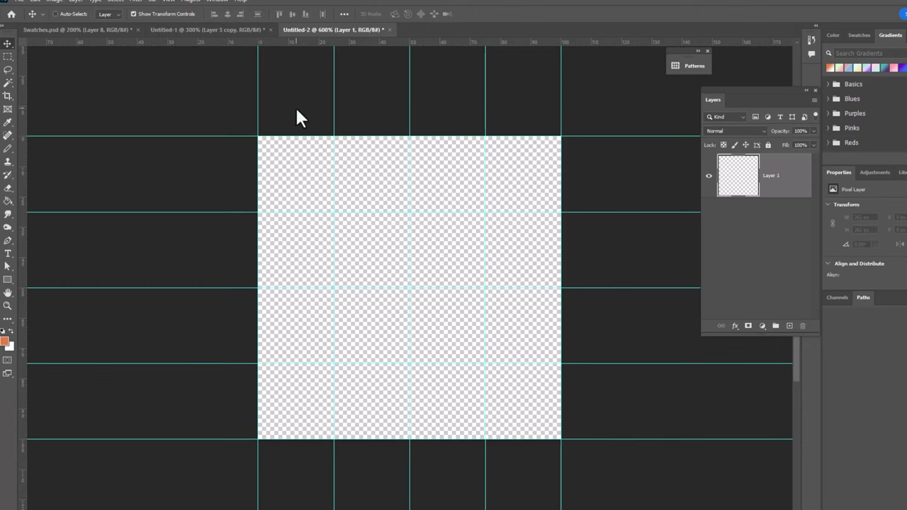
# Step: Fill the top-left 25 px grid cell on Layer 1 with black
pyautogui.rightClick(8, 57)
pyautogui.click(35, 56)
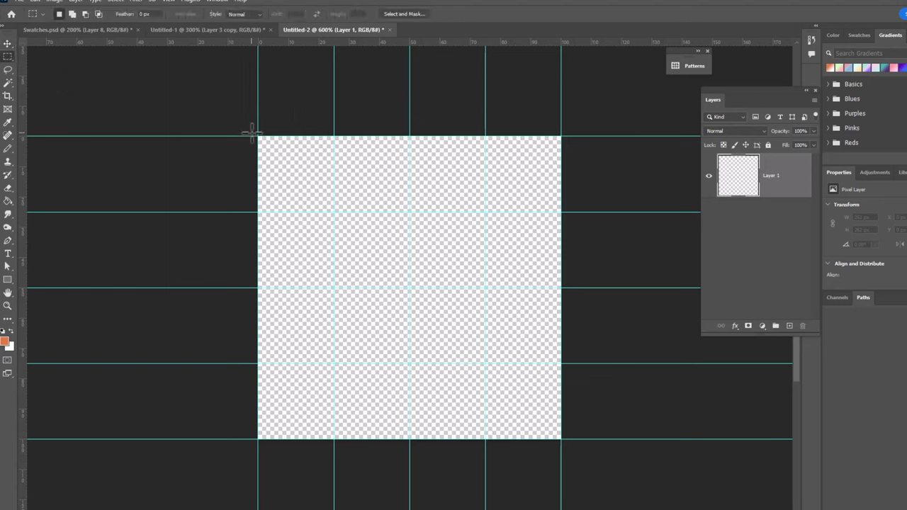
pyautogui.moveTo(258, 136); pyautogui.dragTo(332, 211)
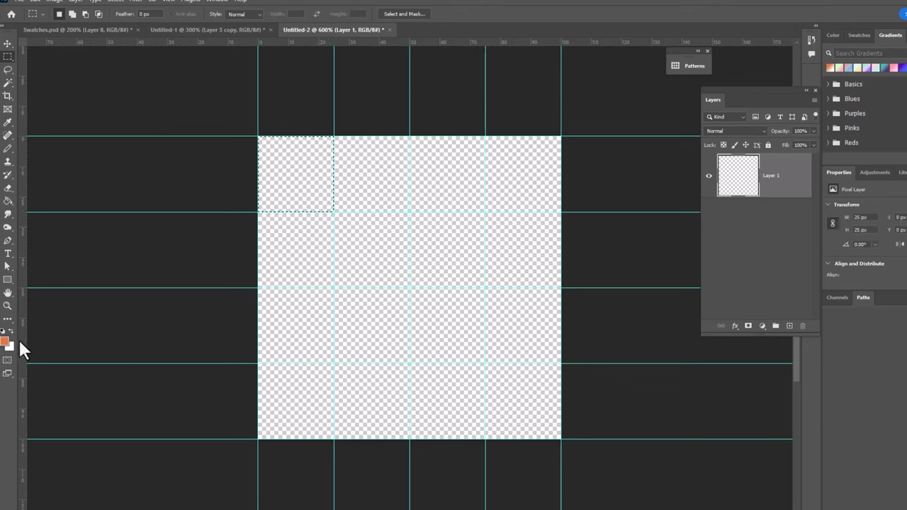
pyautogui.press('d')
pyautogui.hotkey('alt', 'BackSpace')
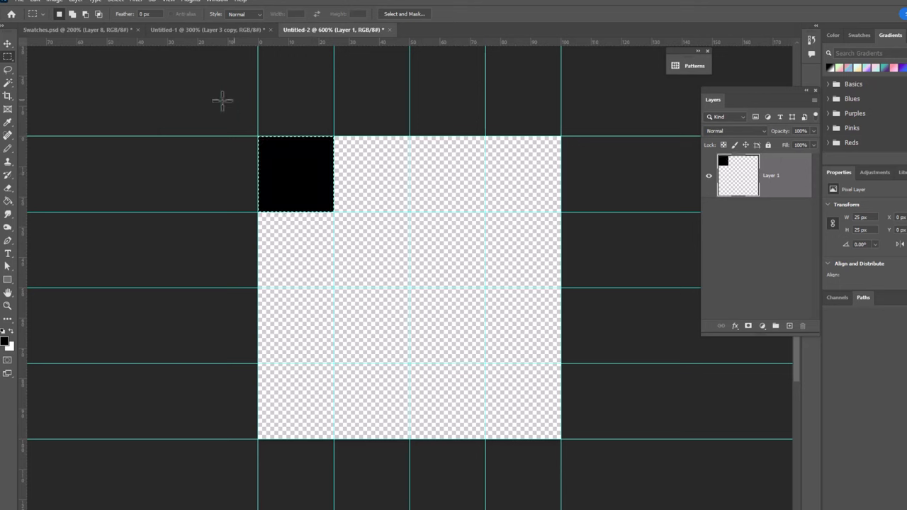
# Step: Alt-drag copies of the black square into neighbouring cells, stepping diagonally two per row
pyautogui.click(13, 43)
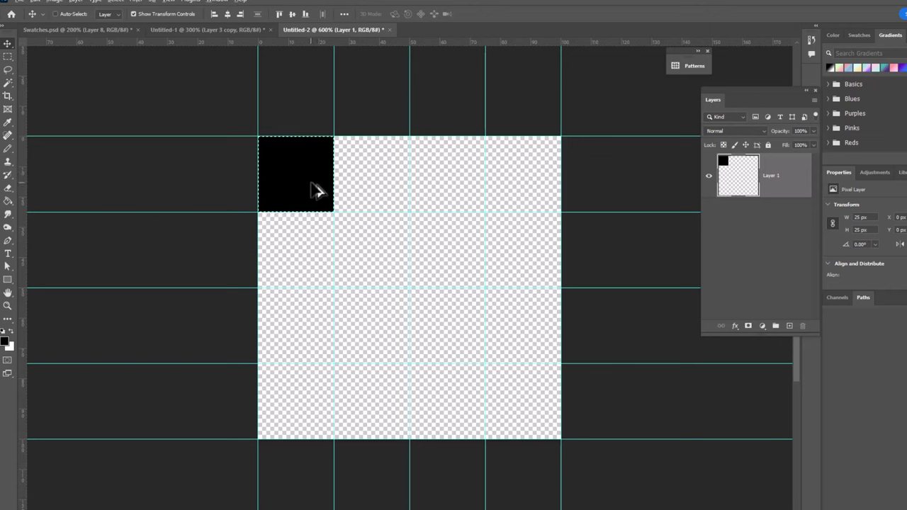
pyautogui.moveTo(314, 188); pyautogui.dragTo(390, 187)
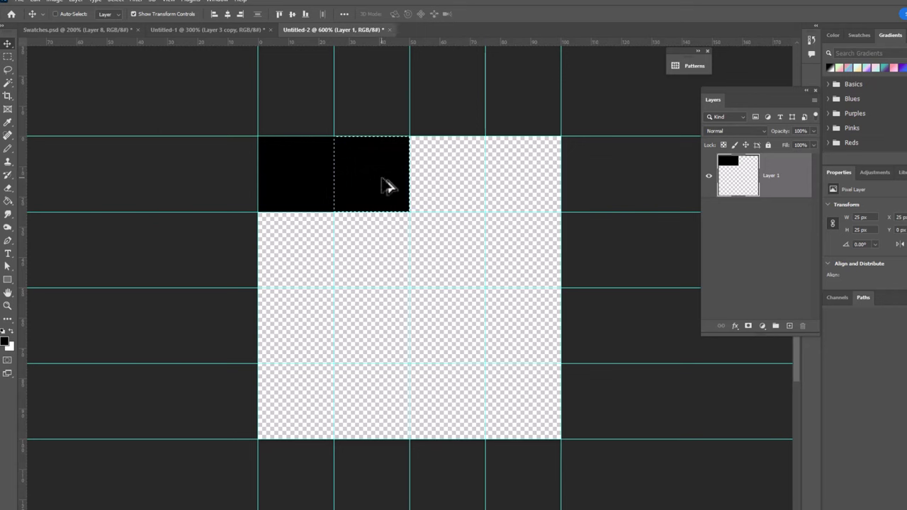
pyautogui.moveTo(383, 181); pyautogui.dragTo(530, 410)
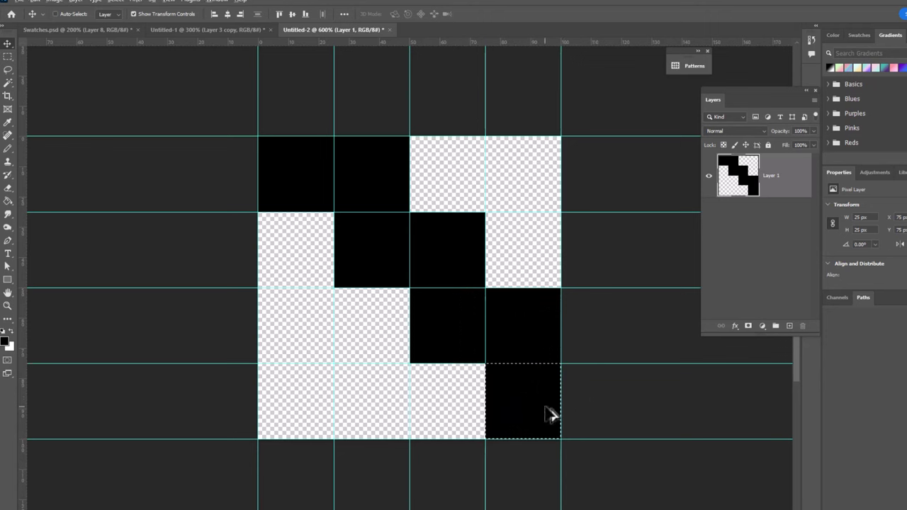
pyautogui.moveTo(550, 415); pyautogui.dragTo(331, 414)
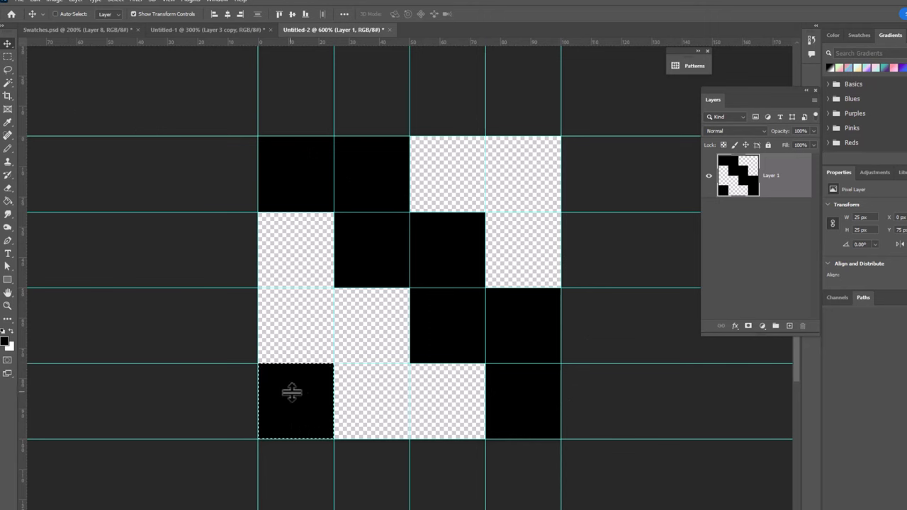
# Step: Select the whole 4 × 4 grid and define it as a pattern named 'twill'
pyautogui.hotkey('ctrl', 'd')
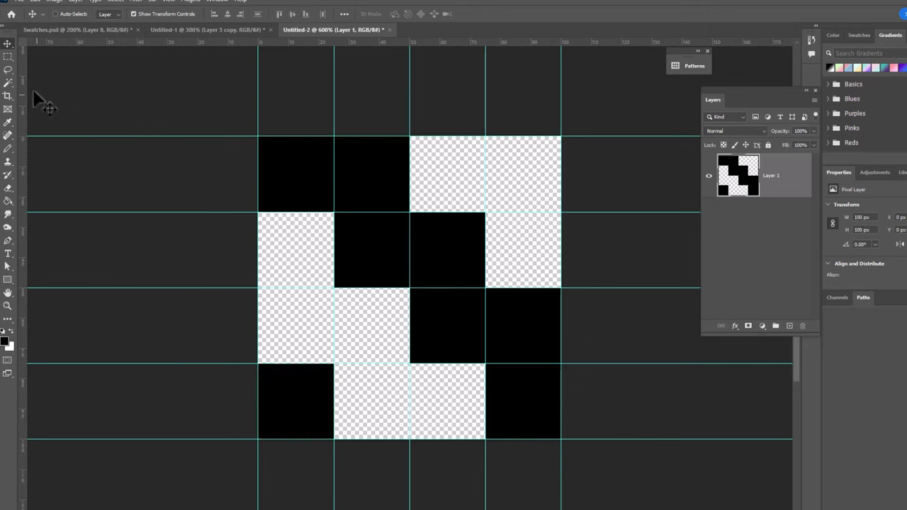
pyautogui.click(8, 57)
pyautogui.moveTo(258, 136); pyautogui.dragTo(595, 478)
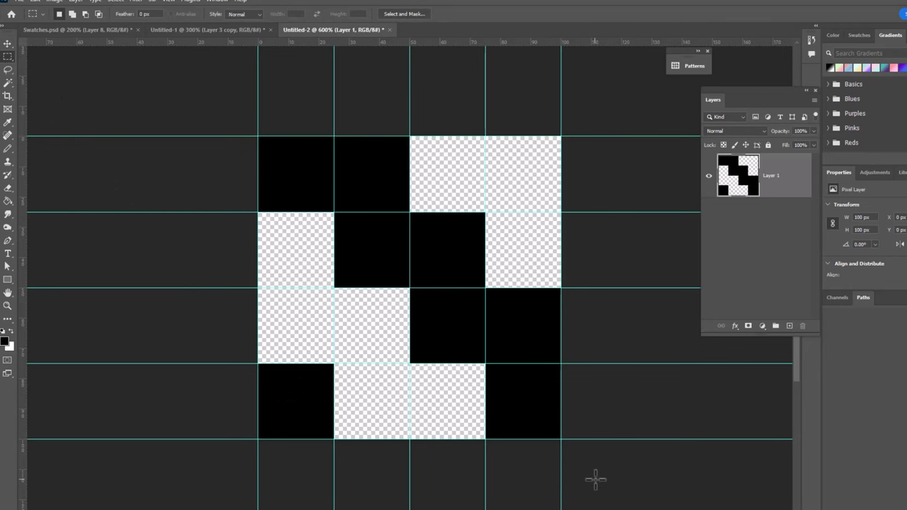
pyautogui.click(35, 2)
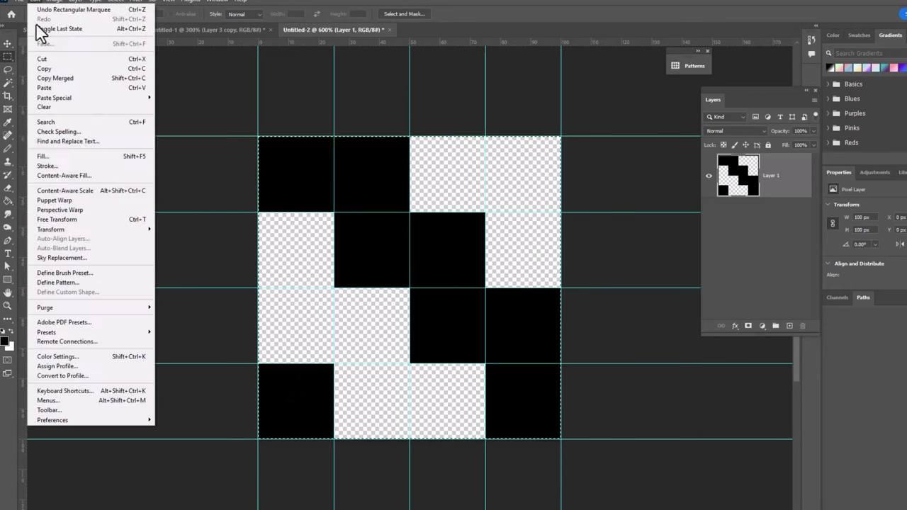
pyautogui.click(71, 285)
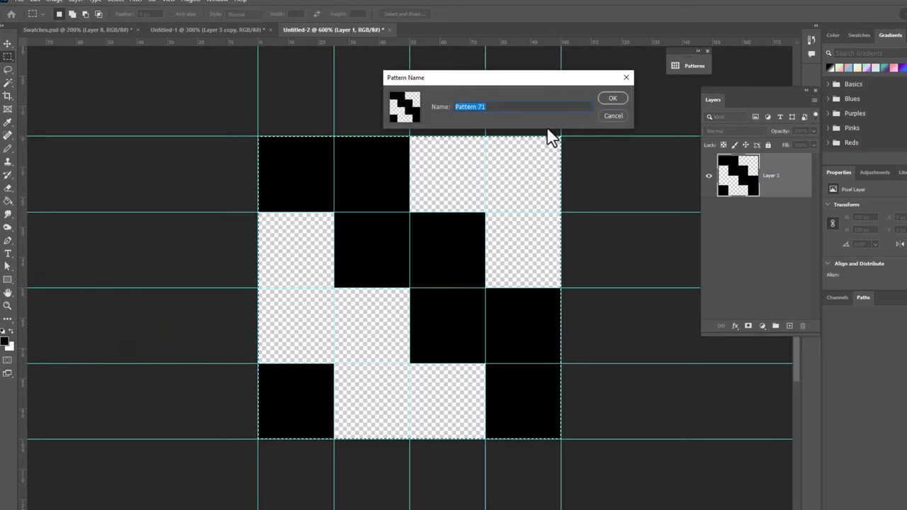
pyautogui.write('twill')
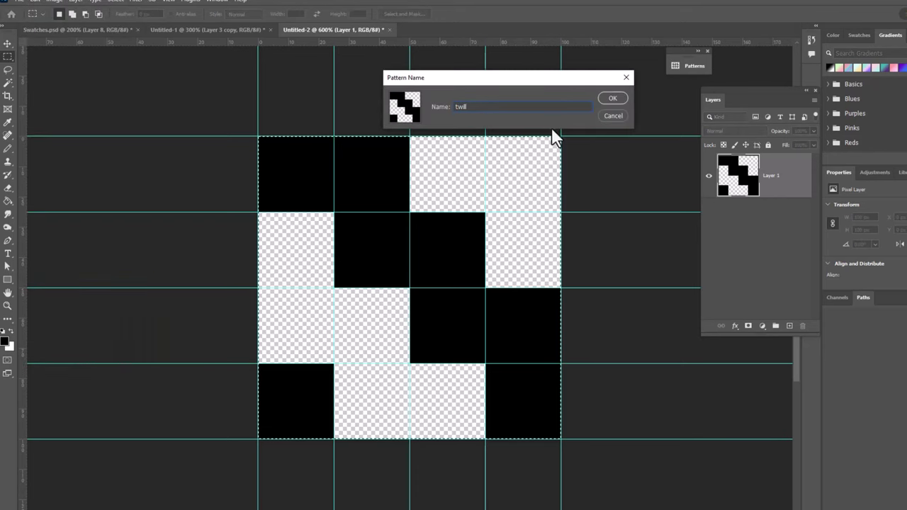
pyautogui.click(609, 98)
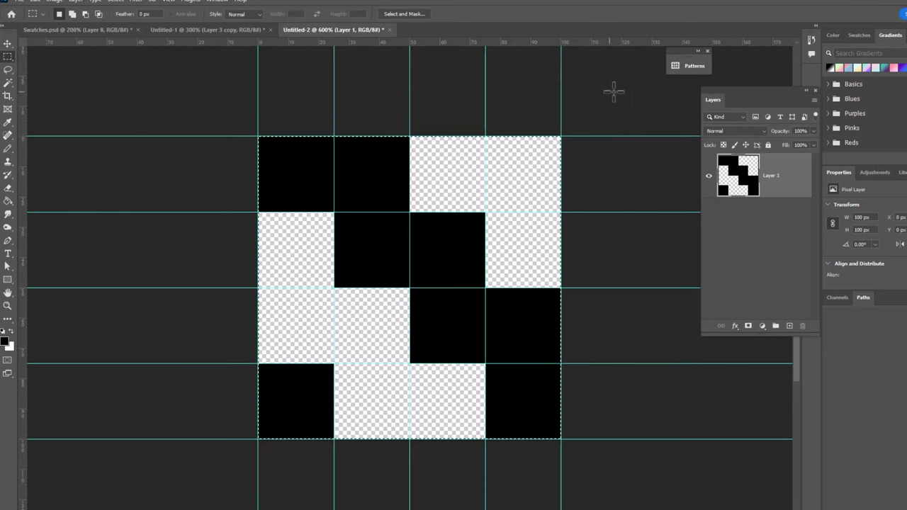
# Step: In Untitled-1, hide Layer 3 copy and make Layer 3 the active layer
pyautogui.click(220, 29)
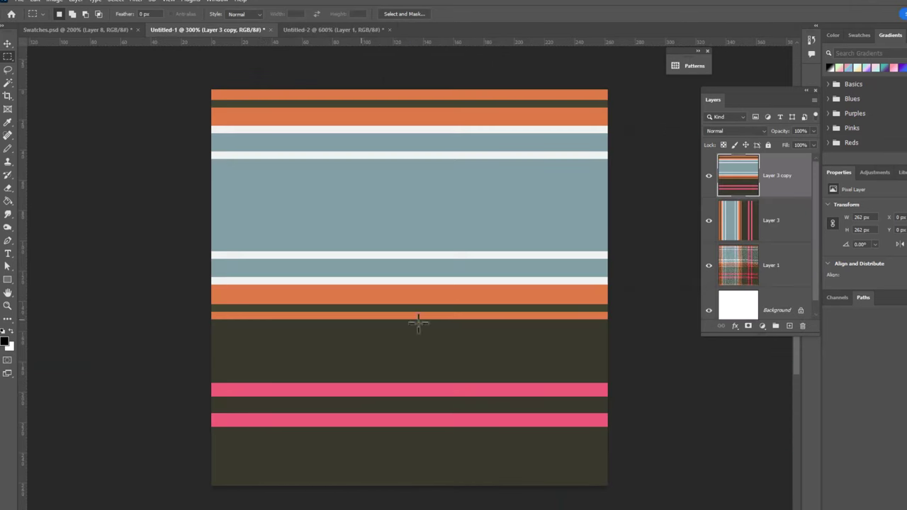
pyautogui.click(709, 177)
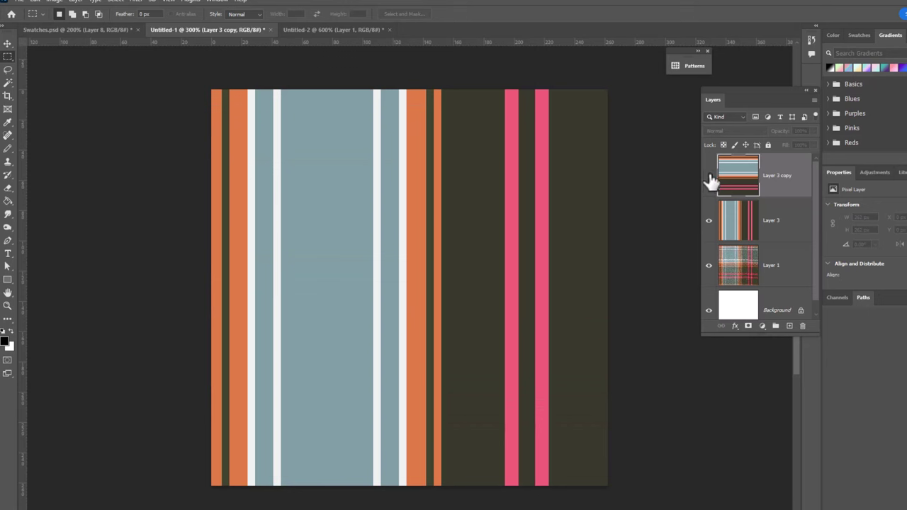
pyautogui.click(801, 233)
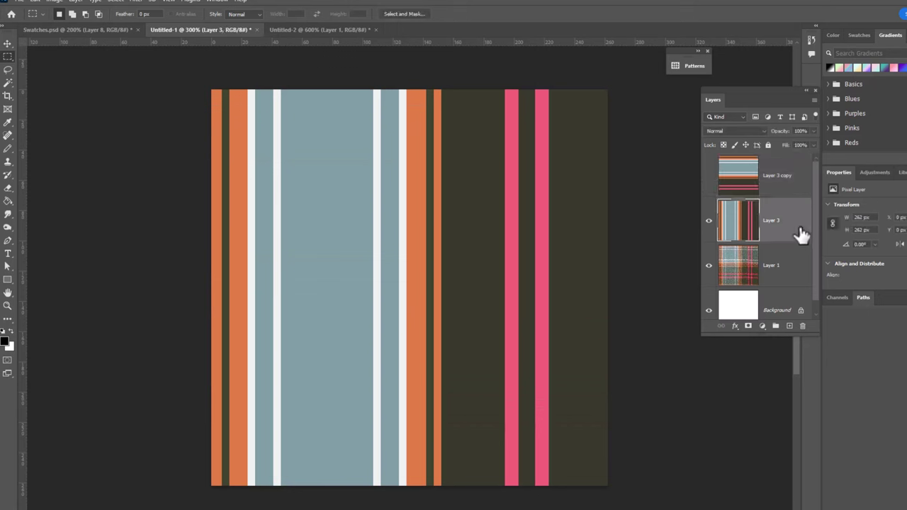
# Step: Add a Pattern fill layer using the twill pattern at 7% scale
pyautogui.click(763, 327)
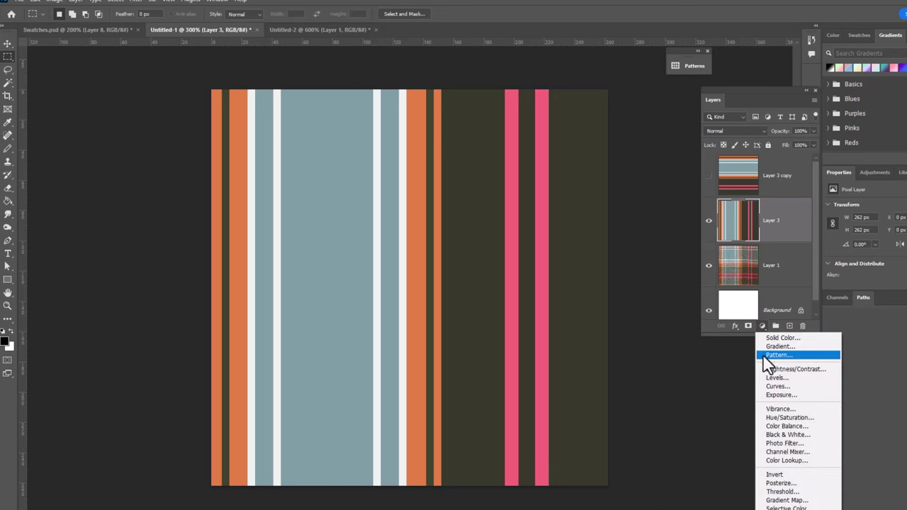
pyautogui.click(765, 357)
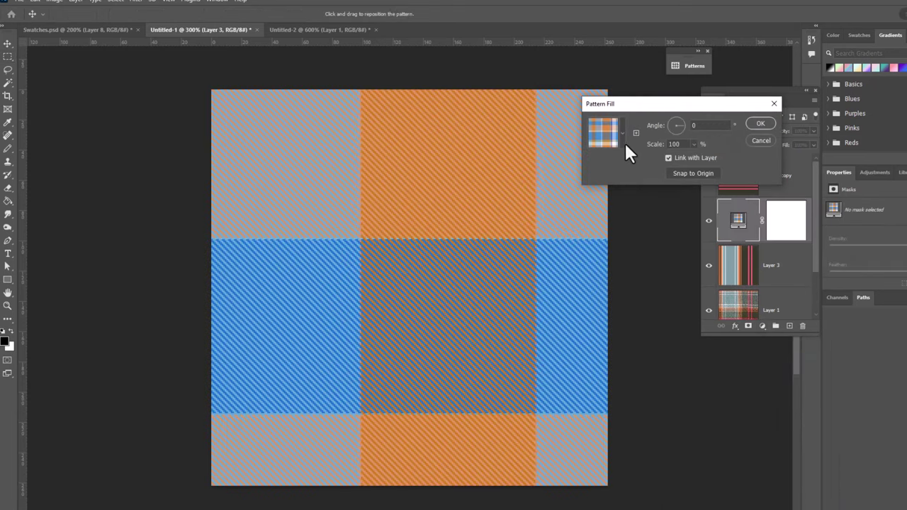
pyautogui.click(621, 139)
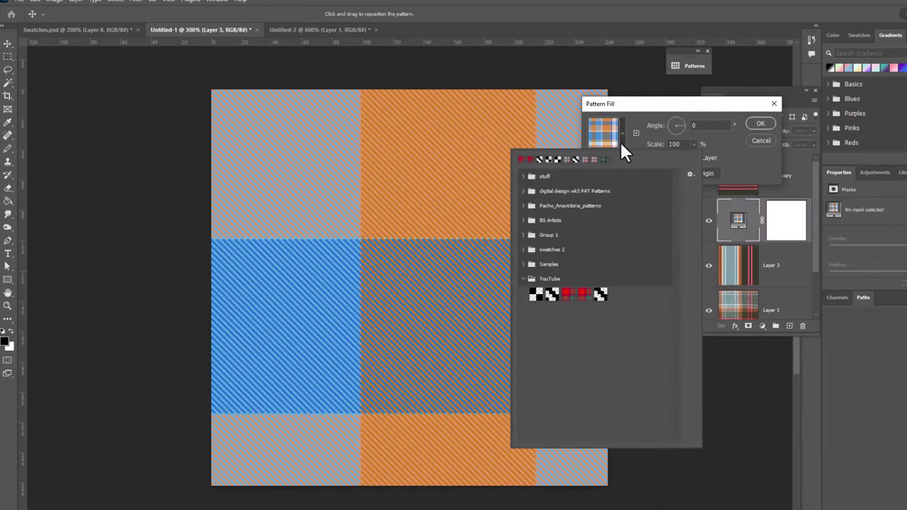
pyautogui.click(602, 295)
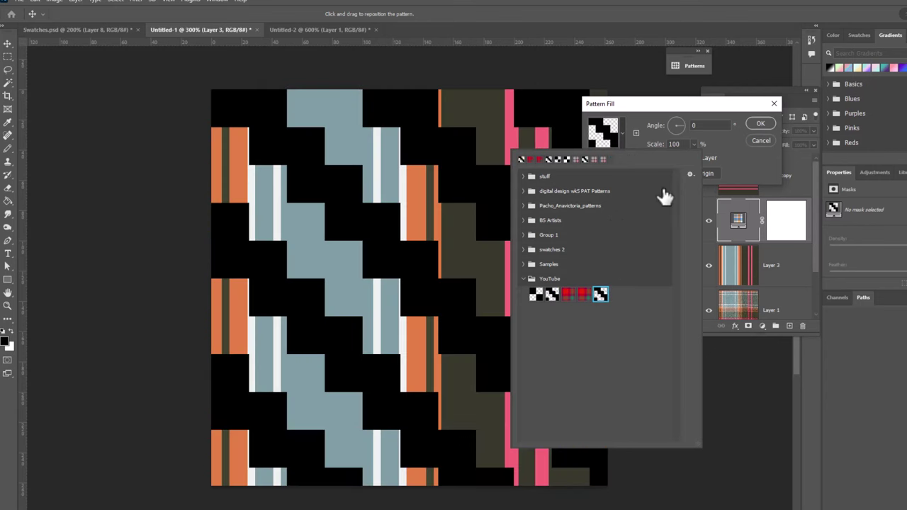
pyautogui.click(721, 149)
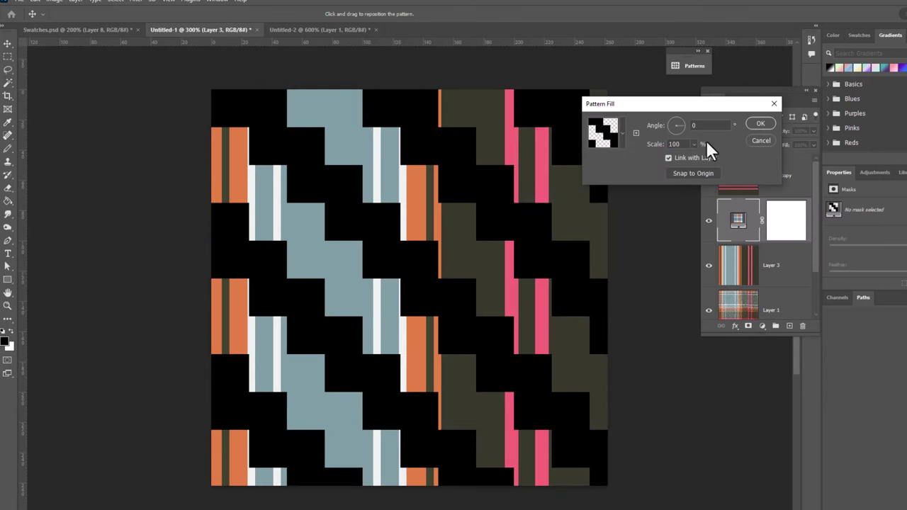
pyautogui.doubleClick(686, 144)
pyautogui.press('Down')
pyautogui.press('Down')
pyautogui.press('Down')
pyautogui.press('Down')
pyautogui.press('Down')
pyautogui.press('Down')
pyautogui.press('Down')
pyautogui.press('Down')
pyautogui.press('Down')
pyautogui.press('Down')
pyautogui.press('Down')
pyautogui.press('Down')
pyautogui.press('Down')
pyautogui.press('Down')
pyautogui.press('Down')
pyautogui.press('Down')
pyautogui.press('Down')
pyautogui.press('Down')
pyautogui.press('Down')
pyautogui.press('Down')
pyautogui.press('Down')
pyautogui.press('Down')
pyautogui.press('Down')
pyautogui.press('Down')
pyautogui.press('Down')
pyautogui.press('Down')
pyautogui.press('Down')
pyautogui.press('Down')
pyautogui.press('Down')
pyautogui.press('Down')
pyautogui.press('Down')
pyautogui.press('Down')
pyautogui.press('Down')
pyautogui.press('Down')
pyautogui.press('Down')
pyautogui.press('Down')
pyautogui.press('Down')
pyautogui.press('Down')
pyautogui.press('Down')
pyautogui.press('Down')
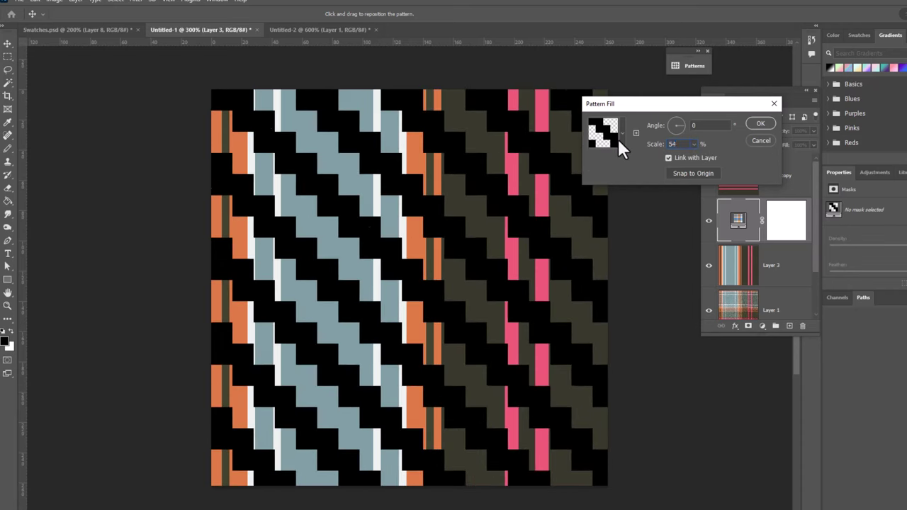
pyautogui.press('Down')
pyautogui.press('Down')
pyautogui.press('Down')
pyautogui.press('Down')
pyautogui.press('Down')
pyautogui.press('Down')
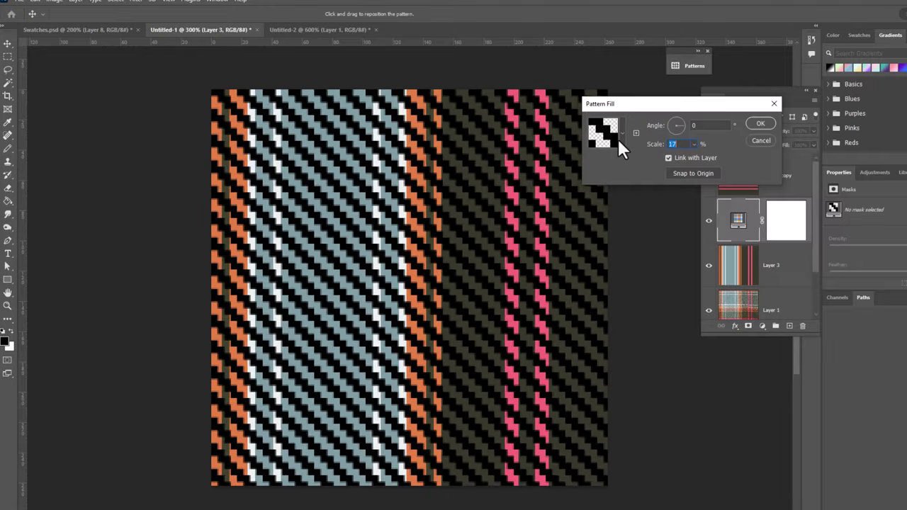
pyautogui.press('Down')
pyautogui.press('Down')
pyautogui.press('Down')
pyautogui.press('Down')
pyautogui.press('Down')
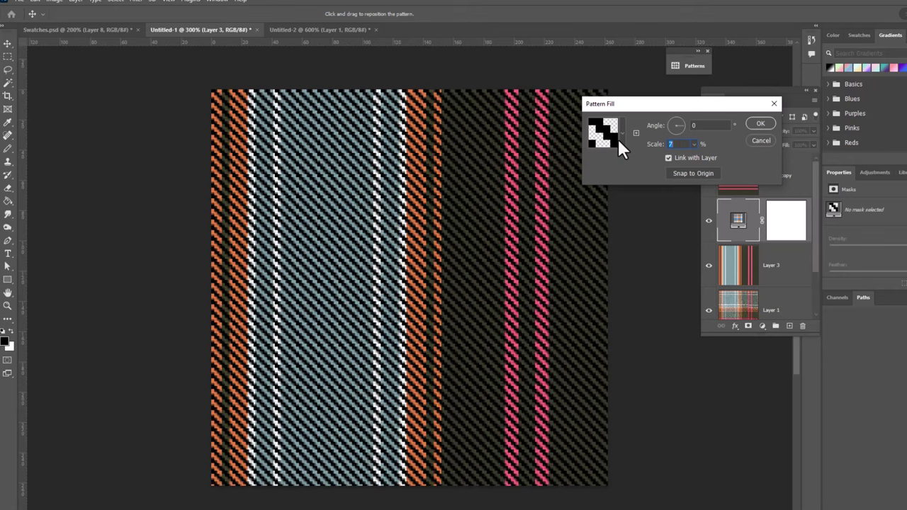
pyautogui.press('Down')
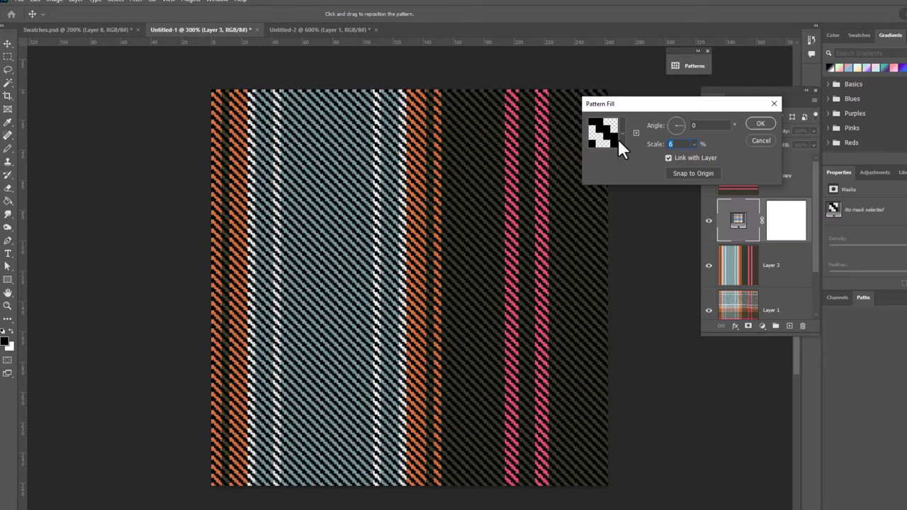
pyautogui.press('Up')
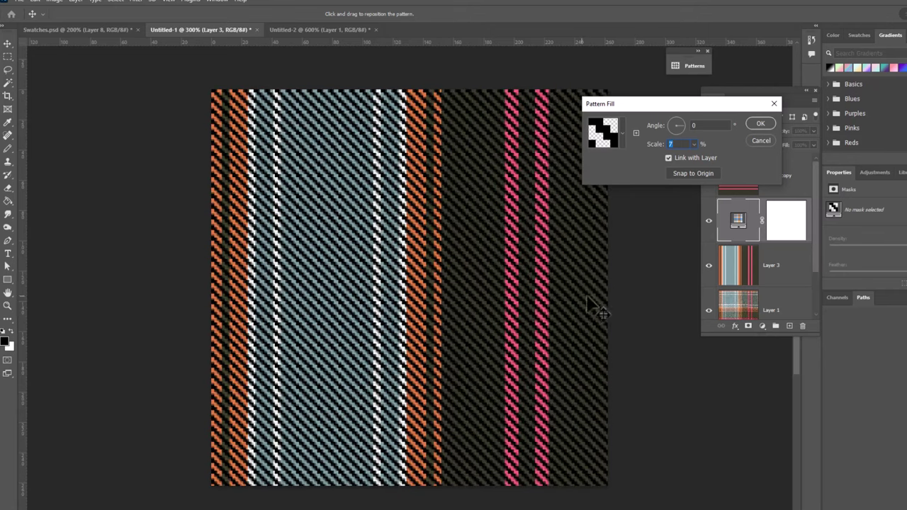
# Step: Confirm the pattern fill, show Layer 3 copy again, and clip it to the Pattern Fill layer
pyautogui.click(761, 124)
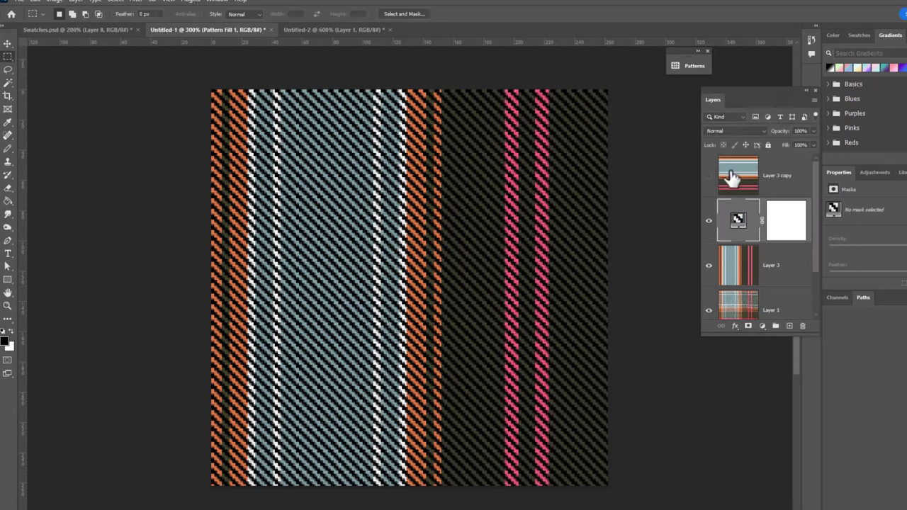
pyautogui.click(709, 177)
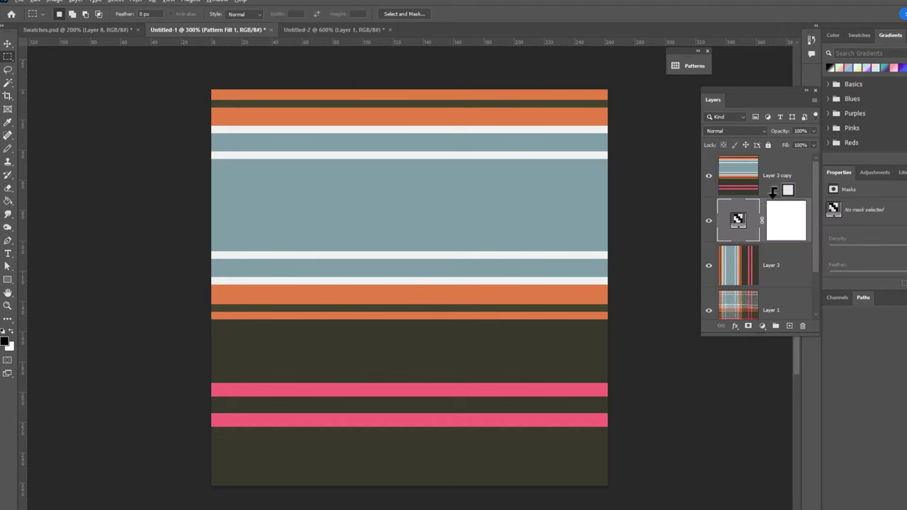
pyautogui.keyDown('alt'); pyautogui.click(774, 191); pyautogui.keyUp('alt')
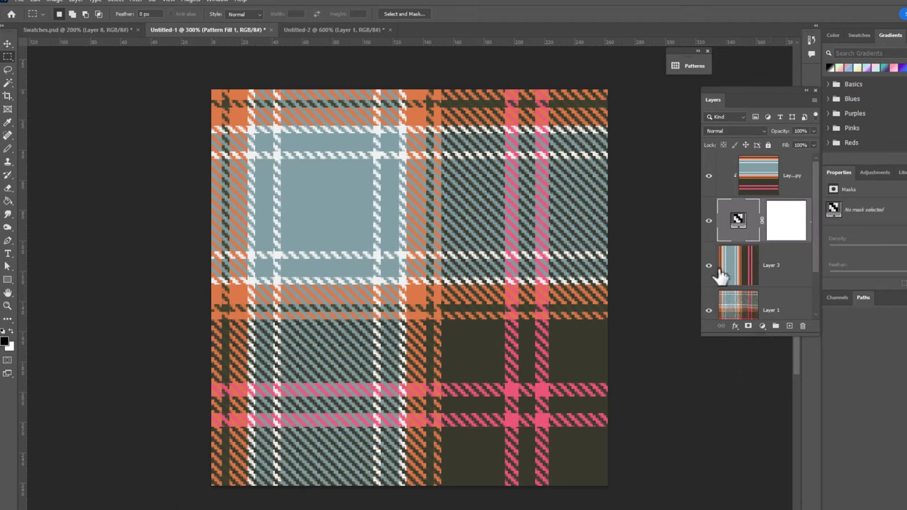
# Step: Reopen the Pattern Fill settings and change the twill scale to 4%
pyautogui.doubleClick(739, 221)
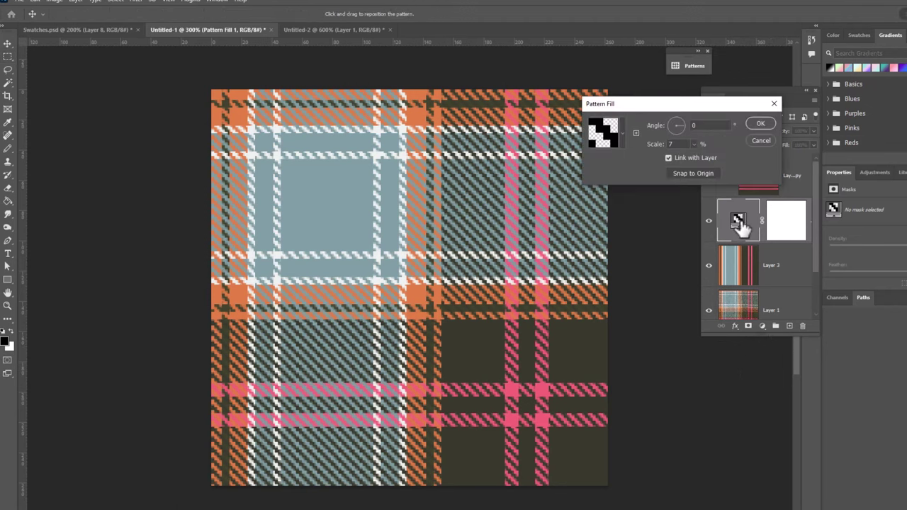
pyautogui.doubleClick(670, 144)
pyautogui.press('Down')
pyautogui.press('Down')
pyautogui.press('Down')
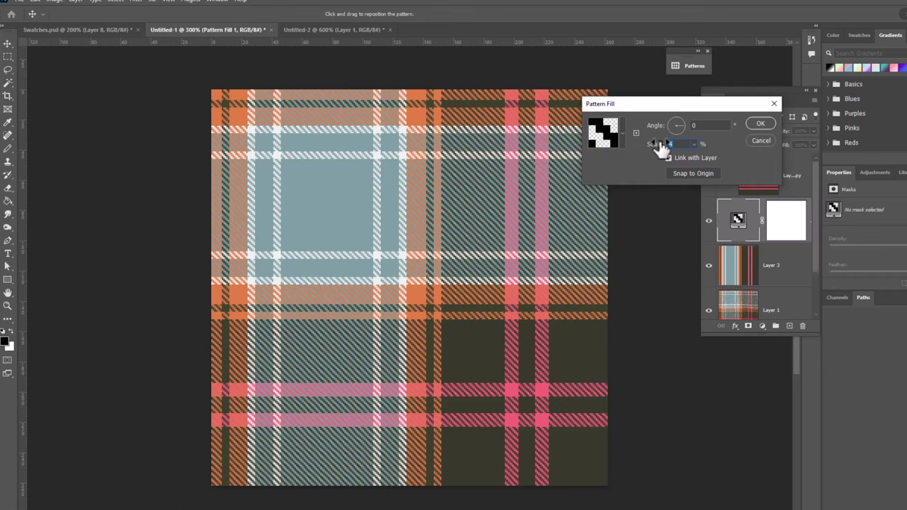
pyautogui.press('Down')
pyautogui.press('Down')
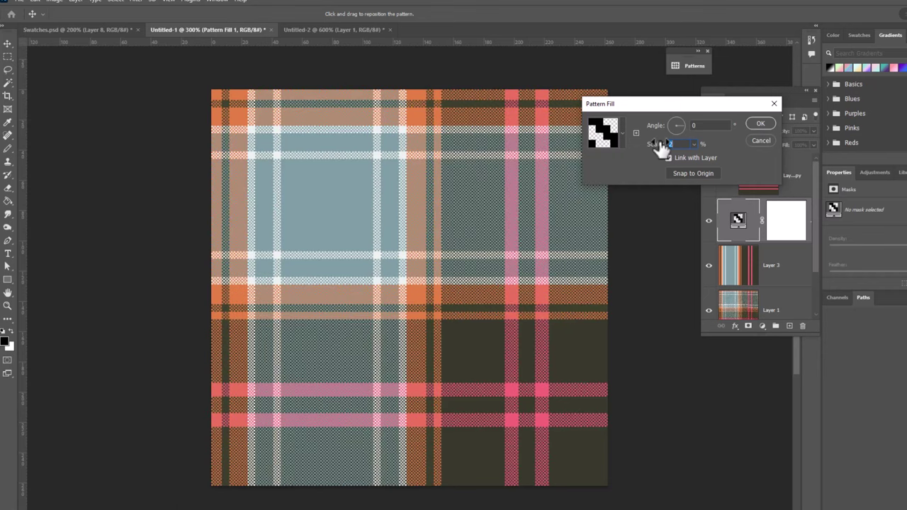
pyautogui.press('Up')
pyautogui.press('Up')
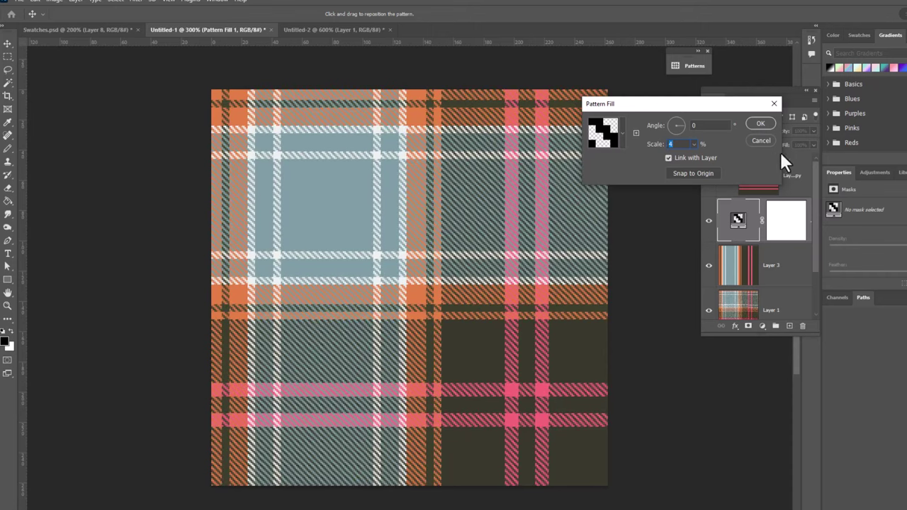
pyautogui.click(759, 125)
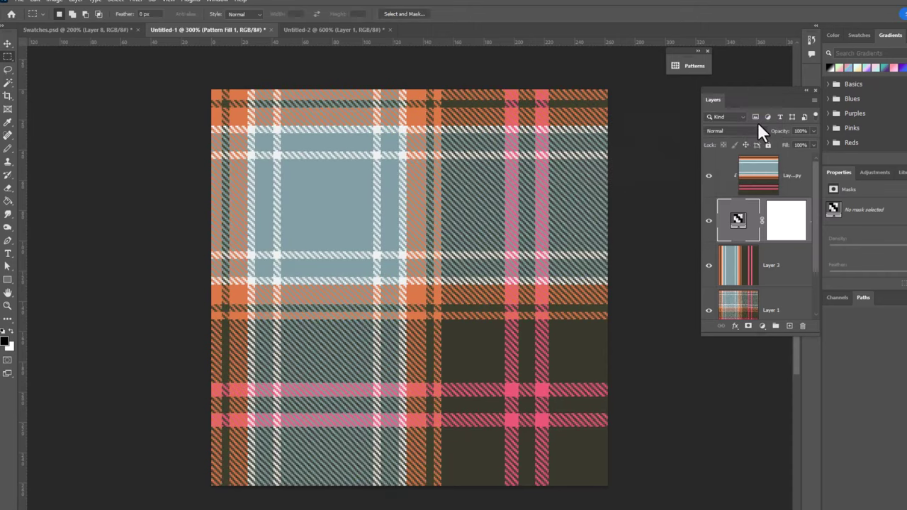
# Step: Define the woven plaid as a new pattern, Pattern 71
pyautogui.click(36, 2)
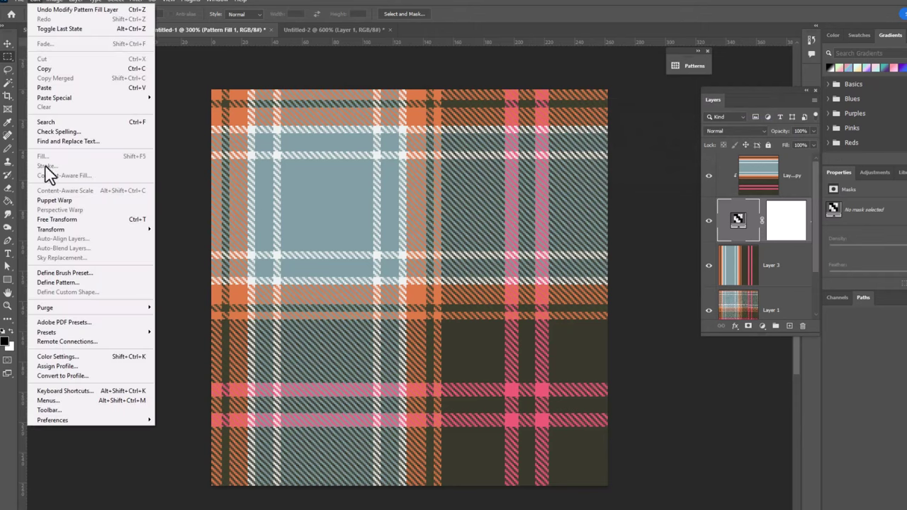
pyautogui.click(61, 283)
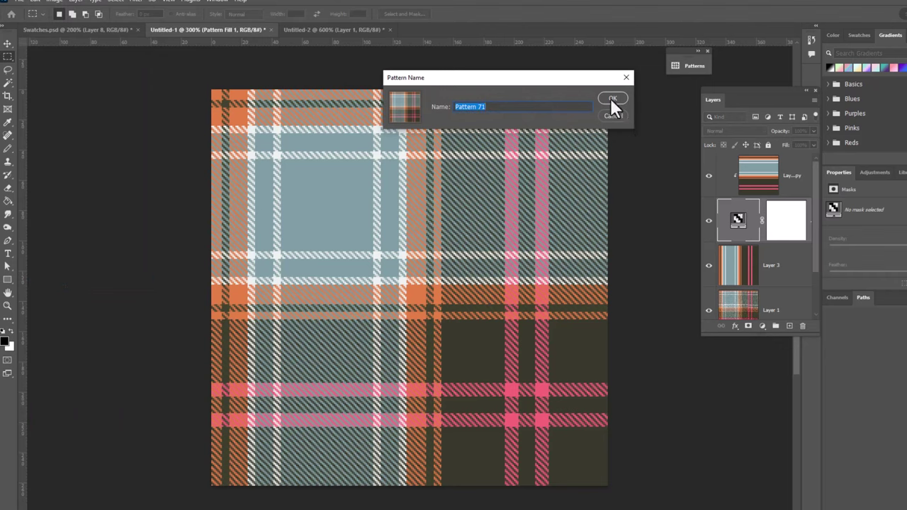
pyautogui.click(611, 99)
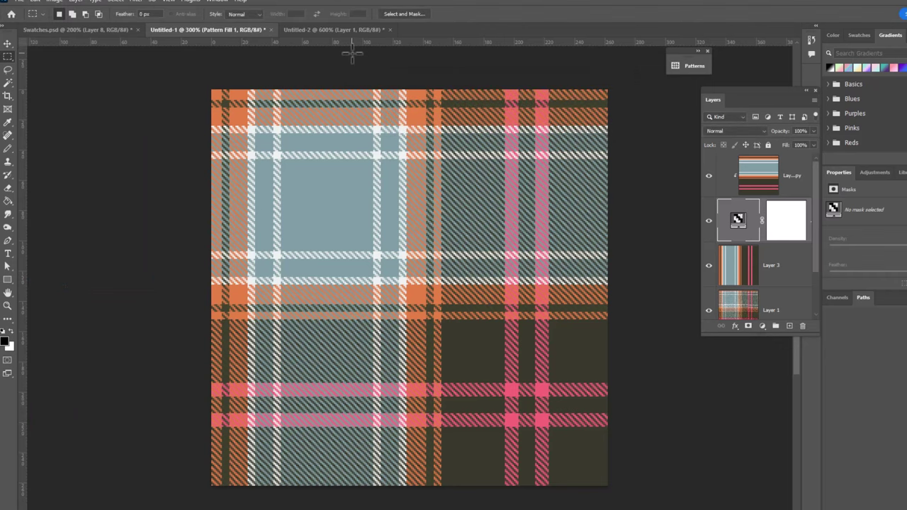
# Step: Create a new blank Letter-size document from the Print presets
pyautogui.click(21, 2)
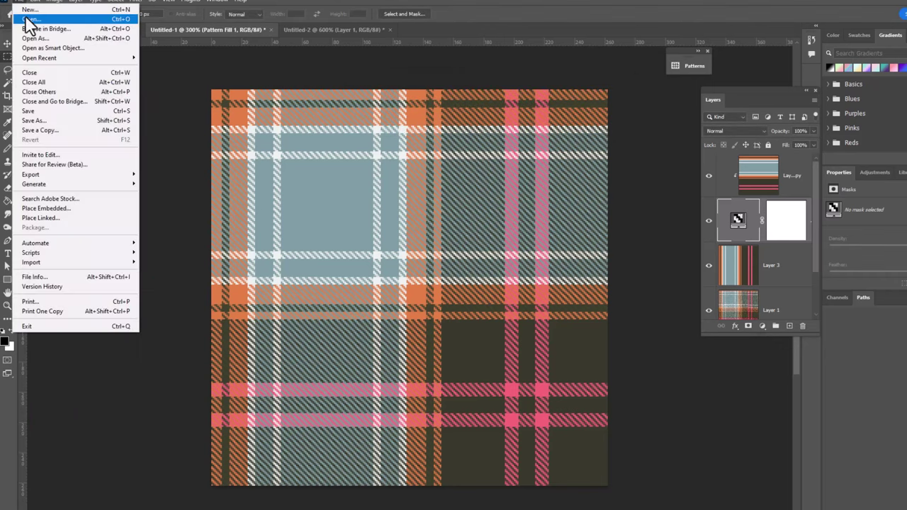
pyautogui.click(28, 12)
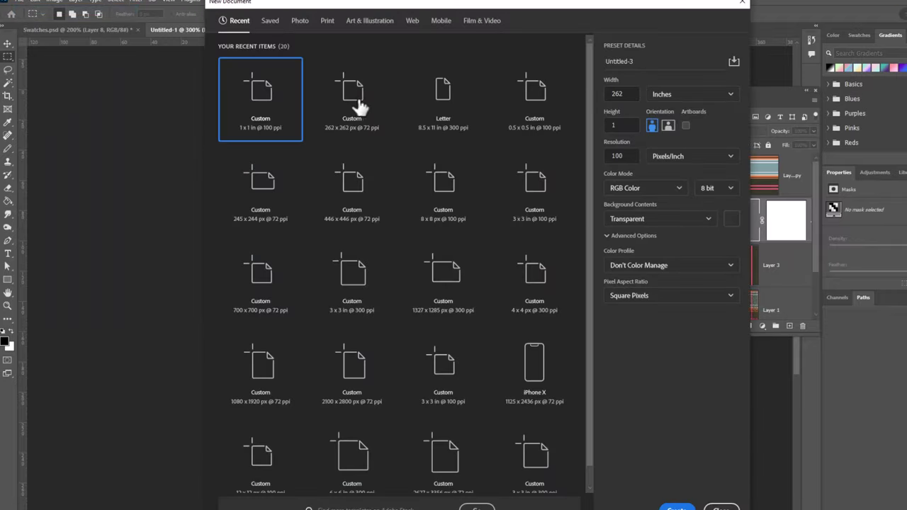
pyautogui.click(327, 22)
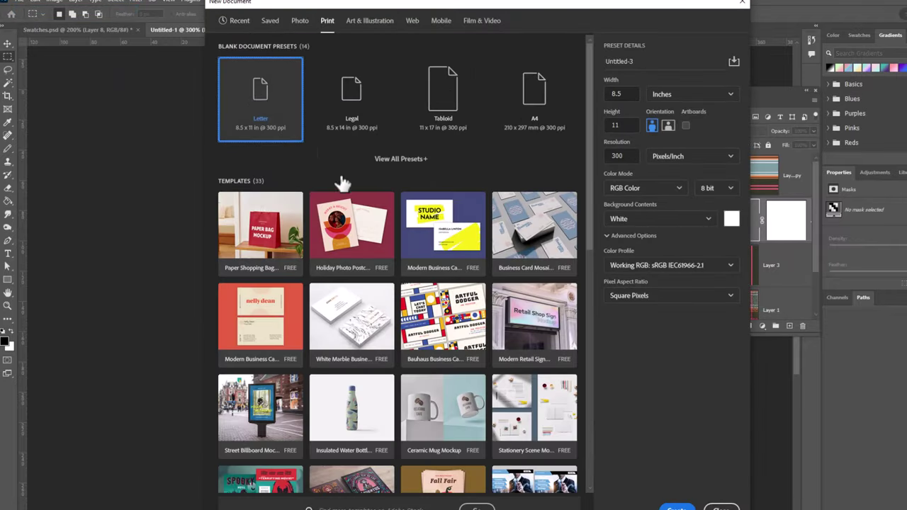
pyautogui.click(682, 508)
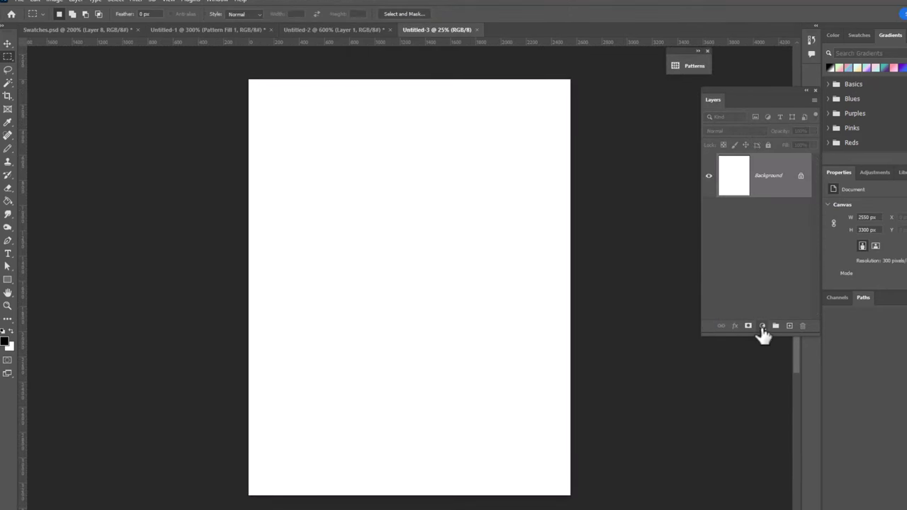
# Step: Add a Pattern Fill layer using the new woven plaid from the YouTube folder at 142% scale
pyautogui.click(763, 327)
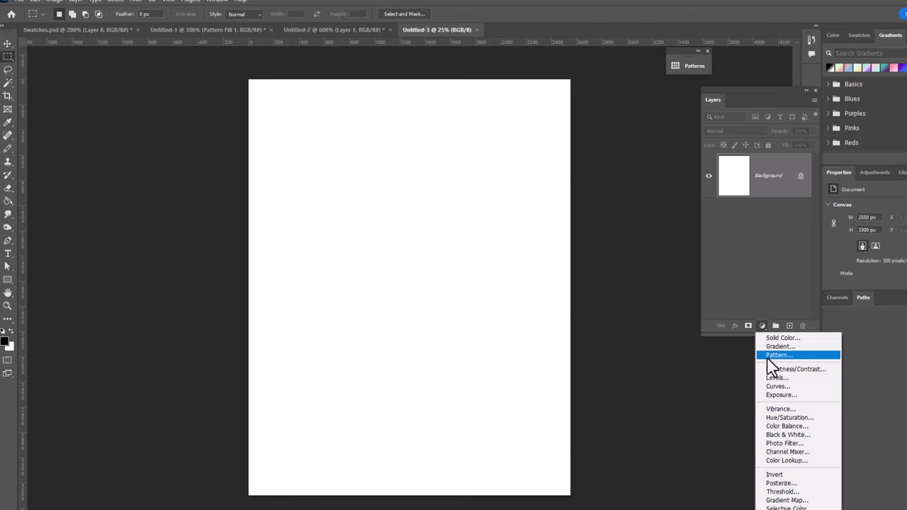
pyautogui.click(773, 355)
pyautogui.click(621, 133)
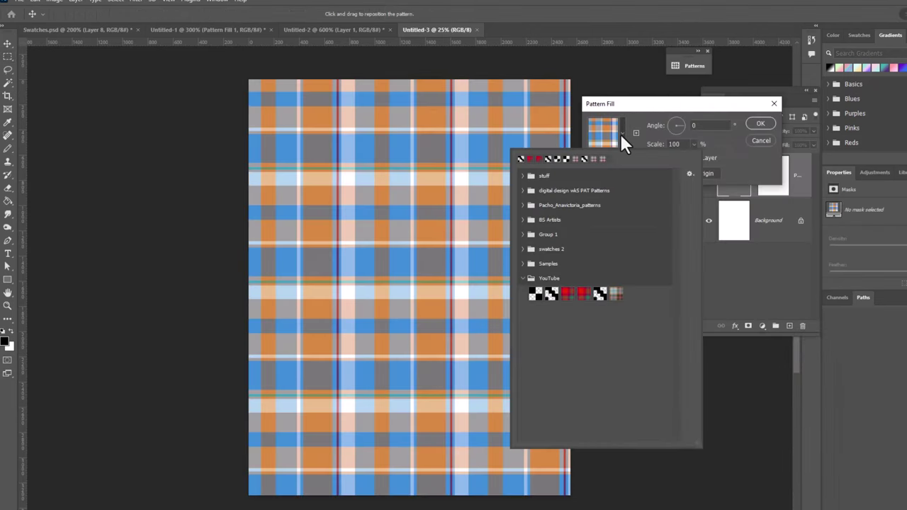
pyautogui.click(616, 294)
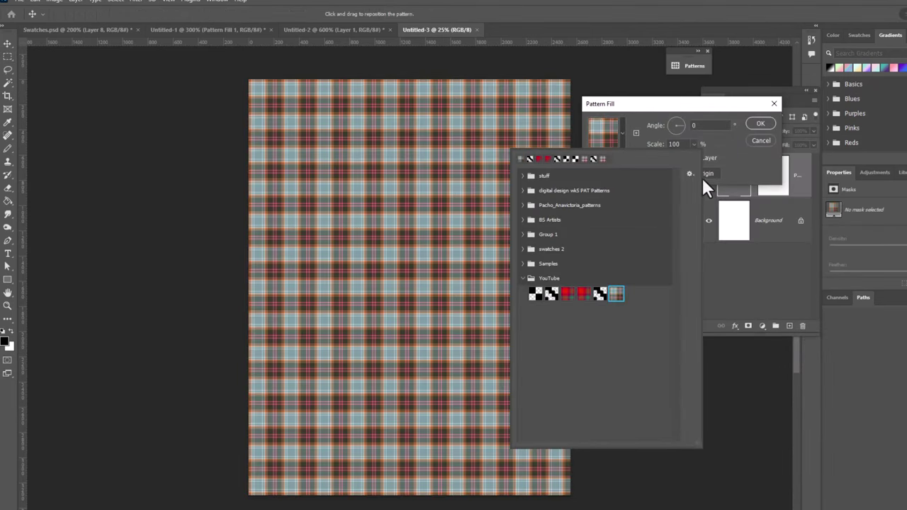
pyautogui.click(717, 142)
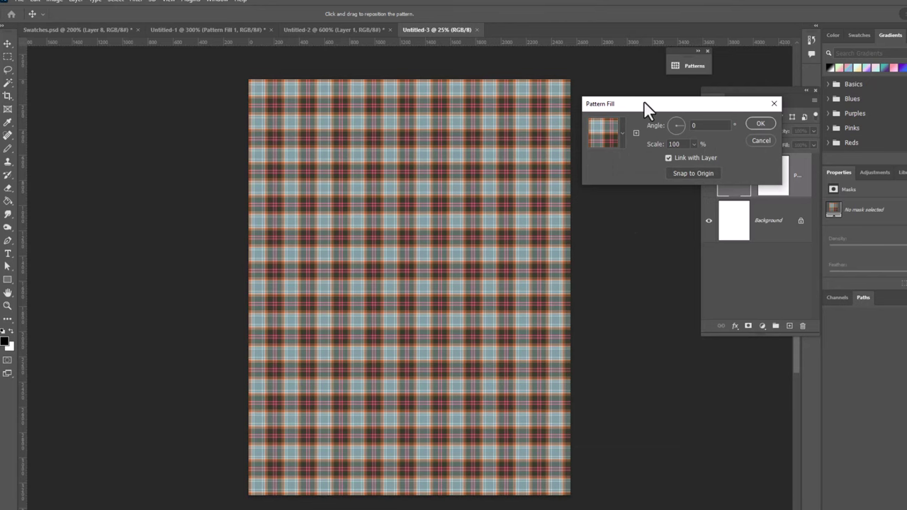
pyautogui.click(681, 145)
pyautogui.moveTo(655, 151); pyautogui.dragTo(655, 152)
pyautogui.click(761, 124)
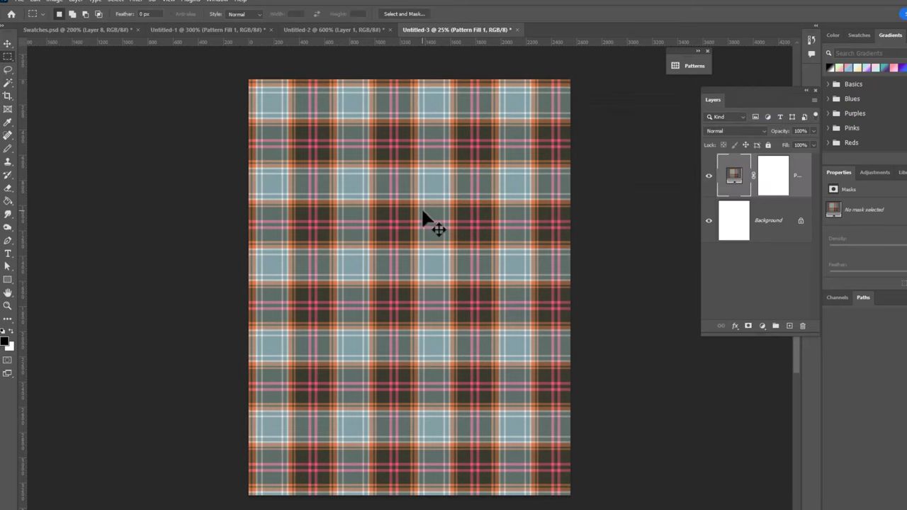
# Step: Zoom in on the plaid and convert the Pattern Fill 1 layer into a smart object
pyautogui.hotkey('ctrl', '+')
pyautogui.hotkey('ctrl', '+')
pyautogui.hotkey('ctrl', '+')
pyautogui.hotkey('ctrl', '+')
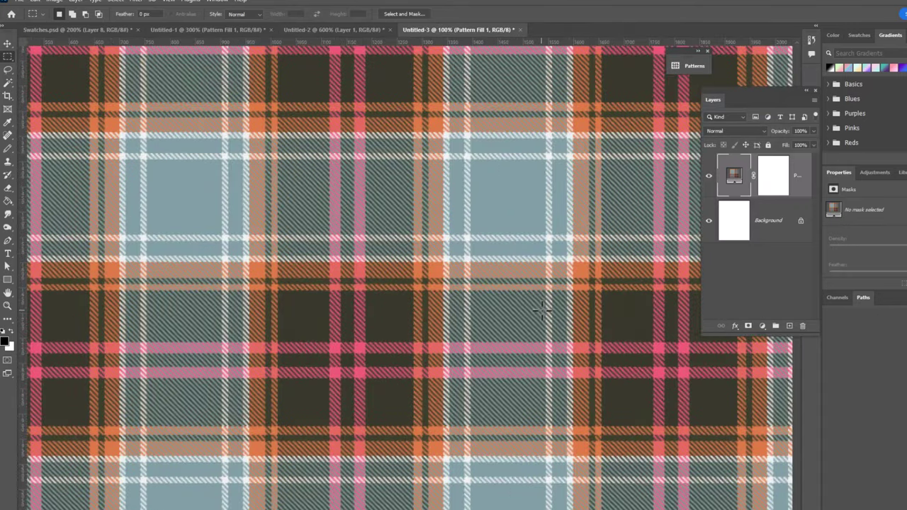
pyautogui.scroll(2, 542, 310)
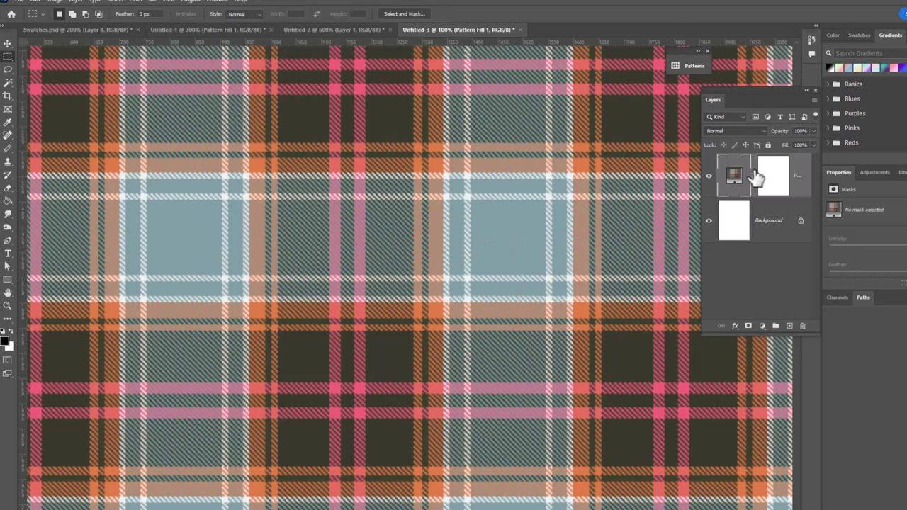
pyautogui.rightClick(800, 190)
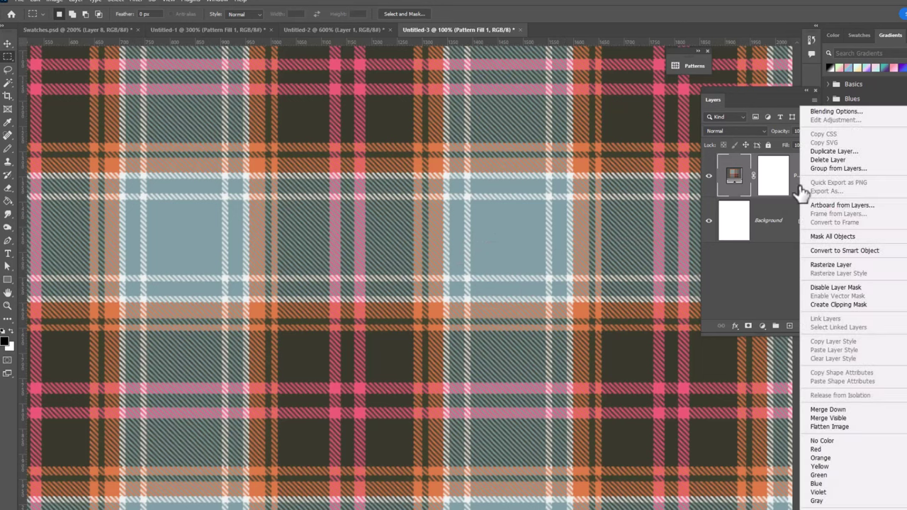
pyautogui.click(820, 251)
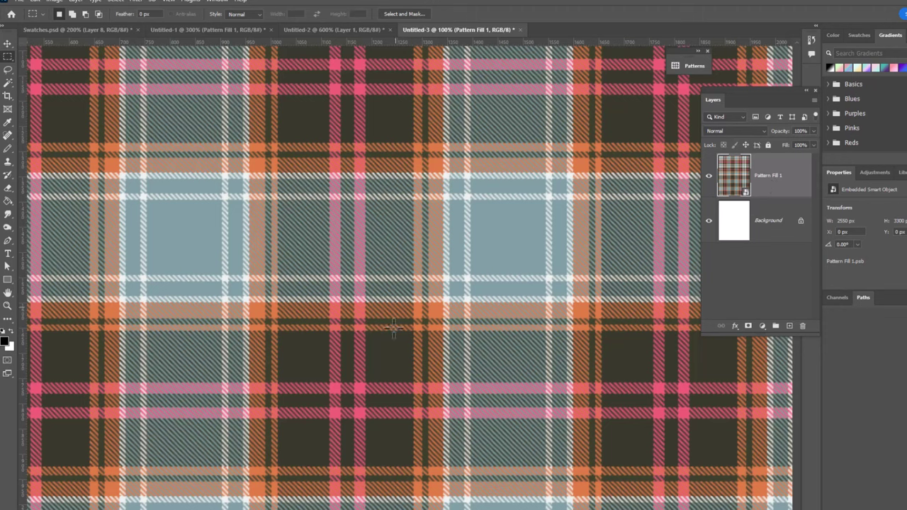
# Step: Apply Add Noise as a smart filter: Gaussian, Monochromatic, amount about 9.64%
pyautogui.click(133, 3)
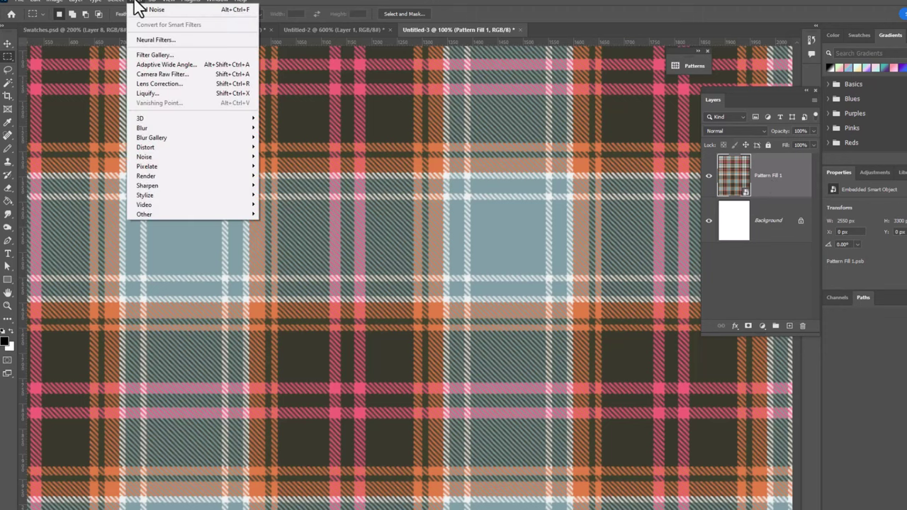
pyautogui.moveTo(155, 158)
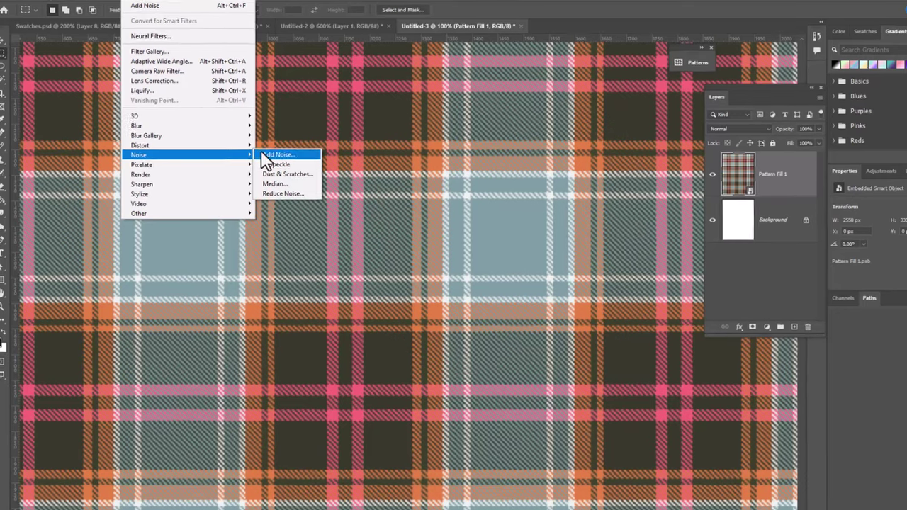
pyautogui.click(264, 155)
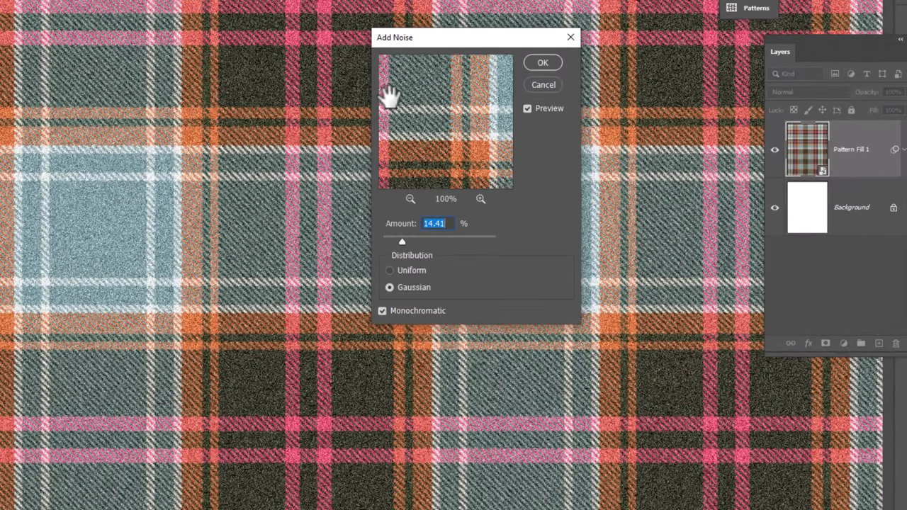
pyautogui.click(382, 312)
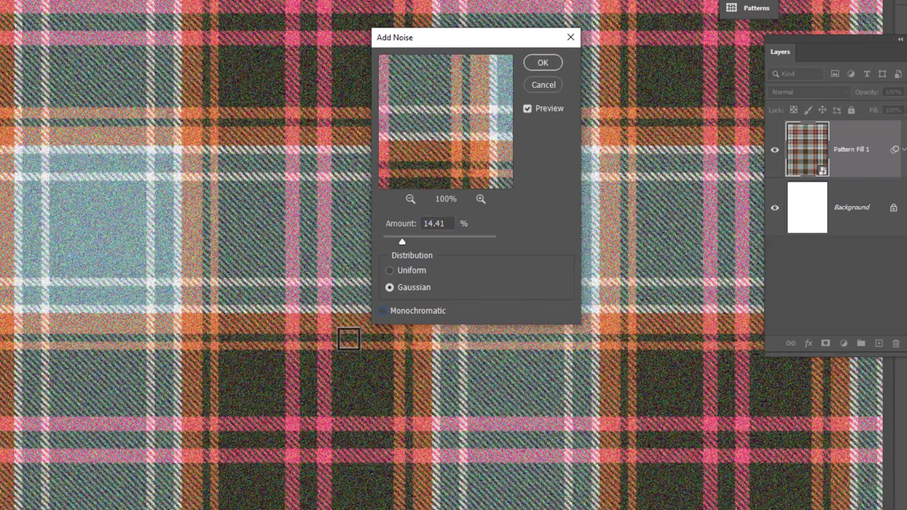
pyautogui.click(382, 312)
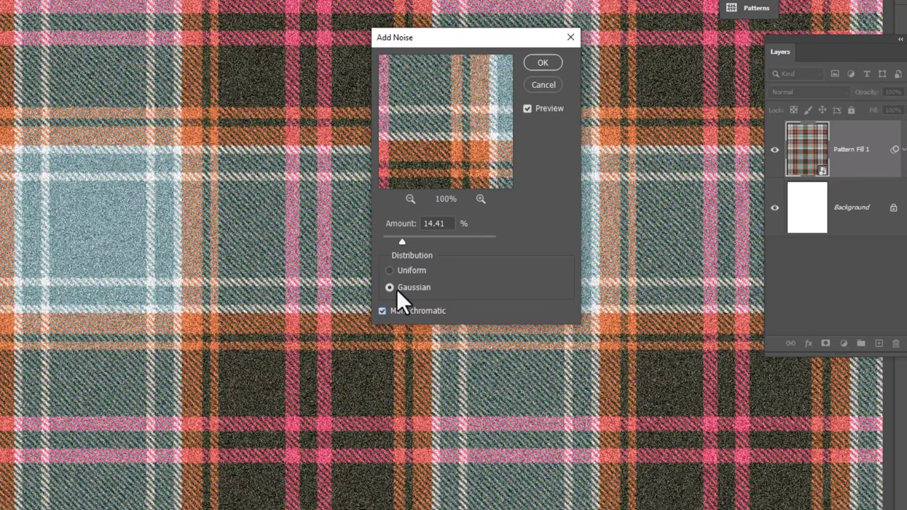
pyautogui.click(389, 270)
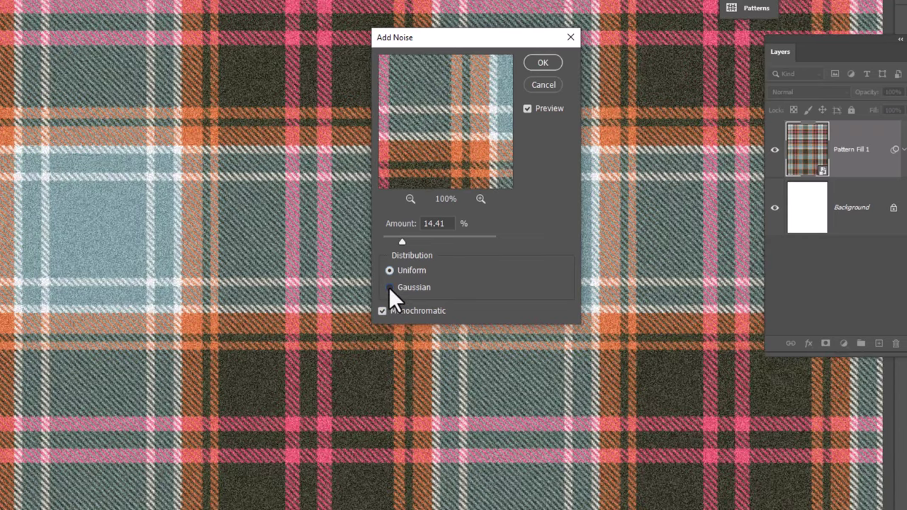
pyautogui.click(389, 288)
pyautogui.moveTo(402, 243); pyautogui.dragTo(381, 242)
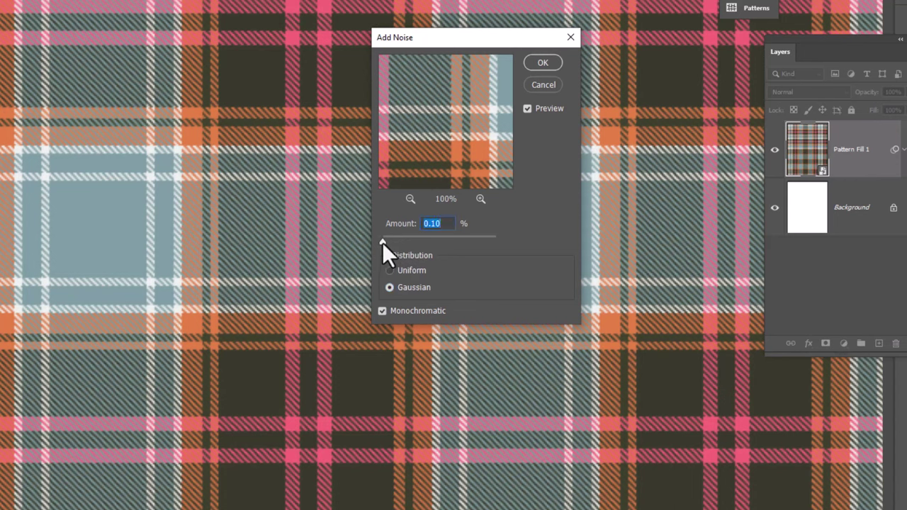
pyautogui.moveTo(383, 243); pyautogui.dragTo(397, 244)
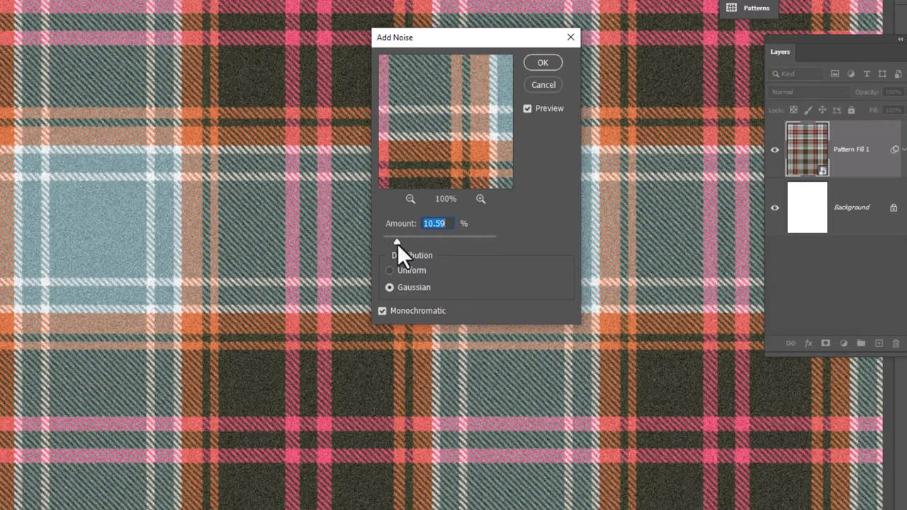
pyautogui.moveTo(398, 244); pyautogui.dragTo(396, 244)
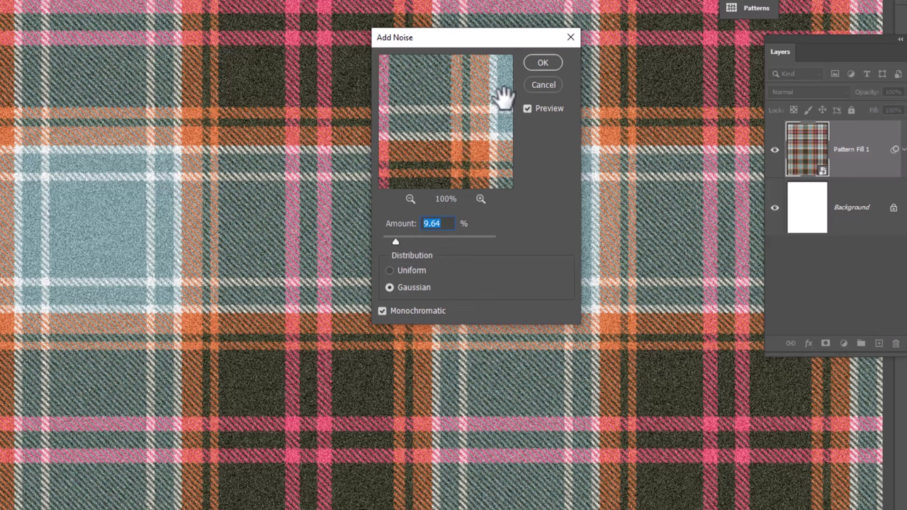
pyautogui.click(538, 63)
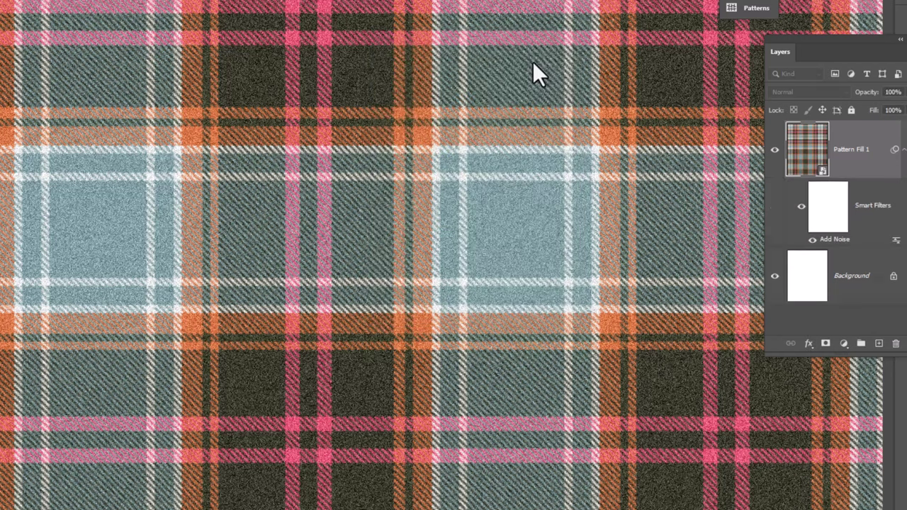